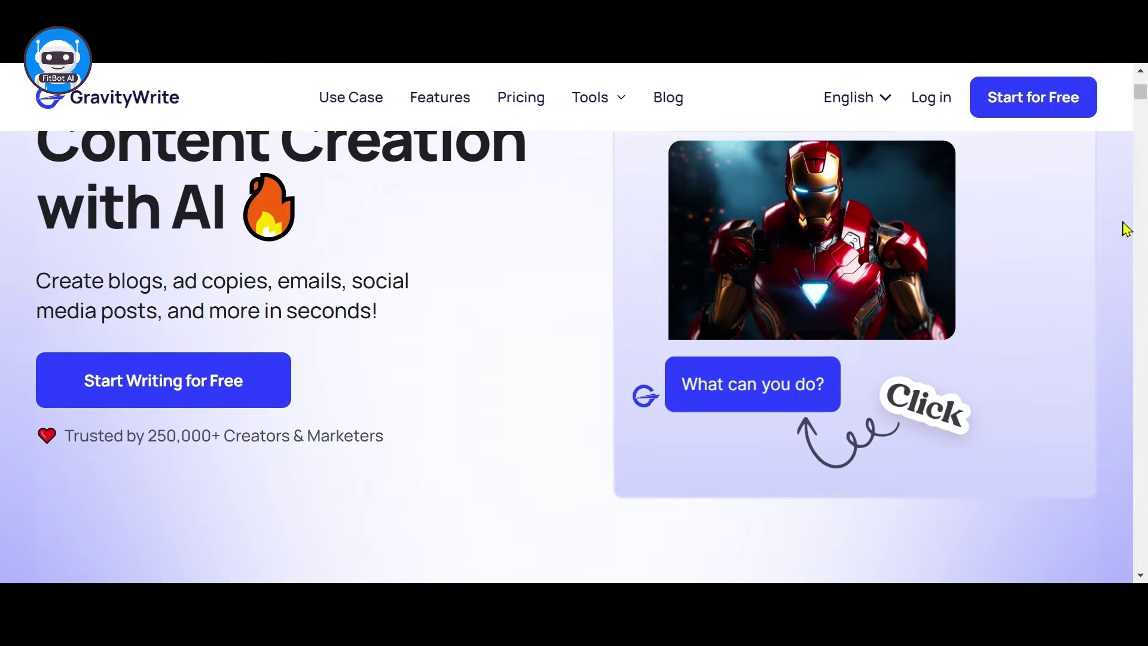
pyautogui.scroll(-5, 1125, 229)
pyautogui.scroll(-4, 1126, 229)
pyautogui.scroll(-2, 1126, 229)
pyautogui.scroll(-2, 1126, 228)
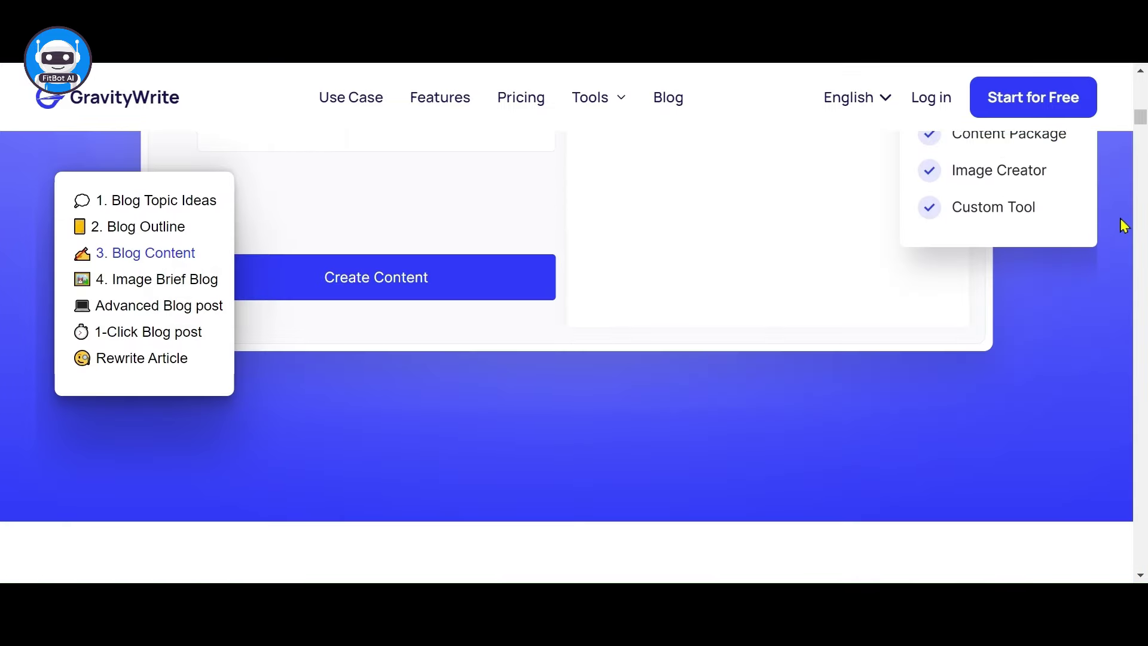
pyautogui.scroll(-3, 1126, 229)
pyautogui.scroll(-3, 1125, 226)
pyautogui.scroll(-5, 1124, 227)
pyautogui.scroll(-4, 1122, 225)
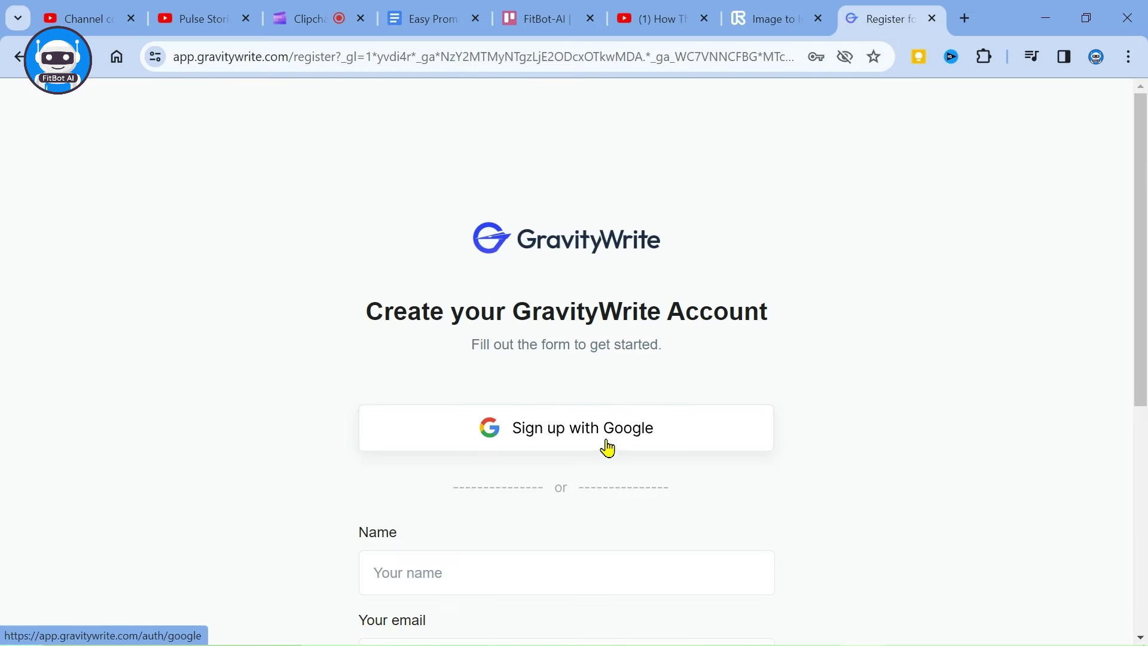
# Sign up for GravityWrite with a Google account
pyautogui.click(588, 435)
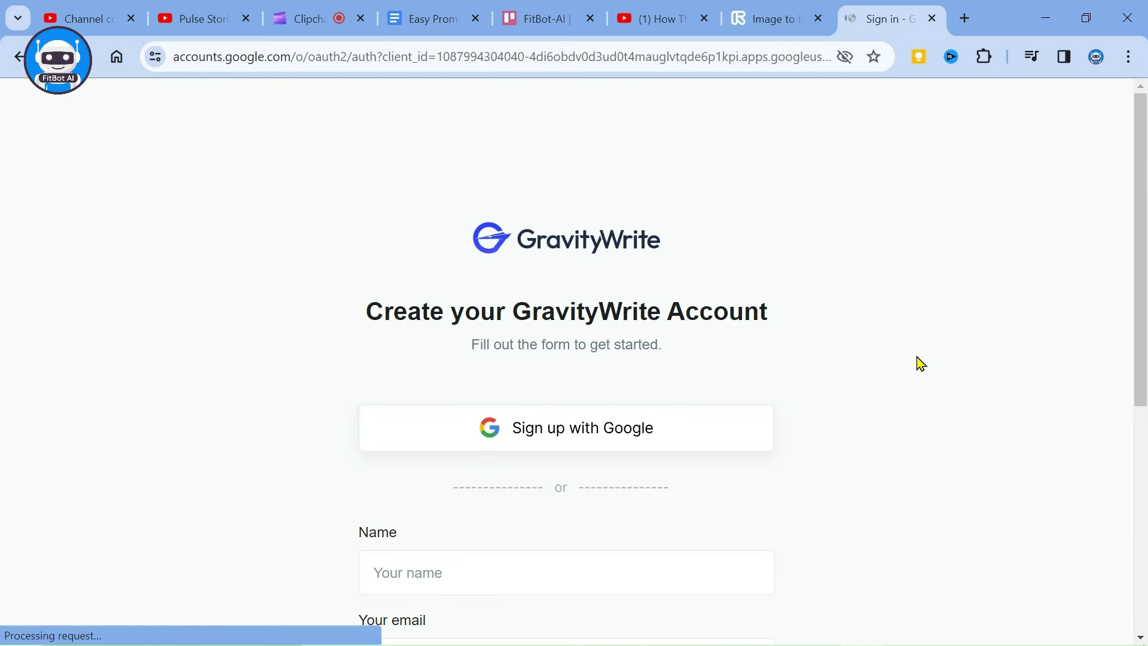
pyautogui.click(528, 334)
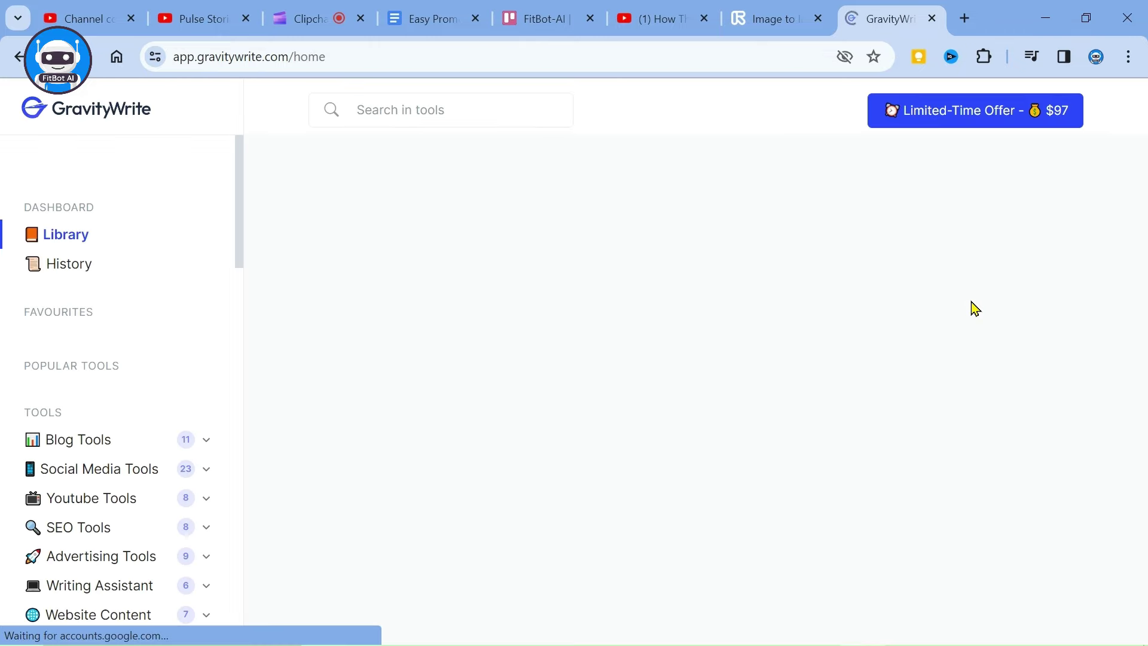
pyautogui.scroll(-2, 972, 310)
pyautogui.scroll(-10, 86, 357)
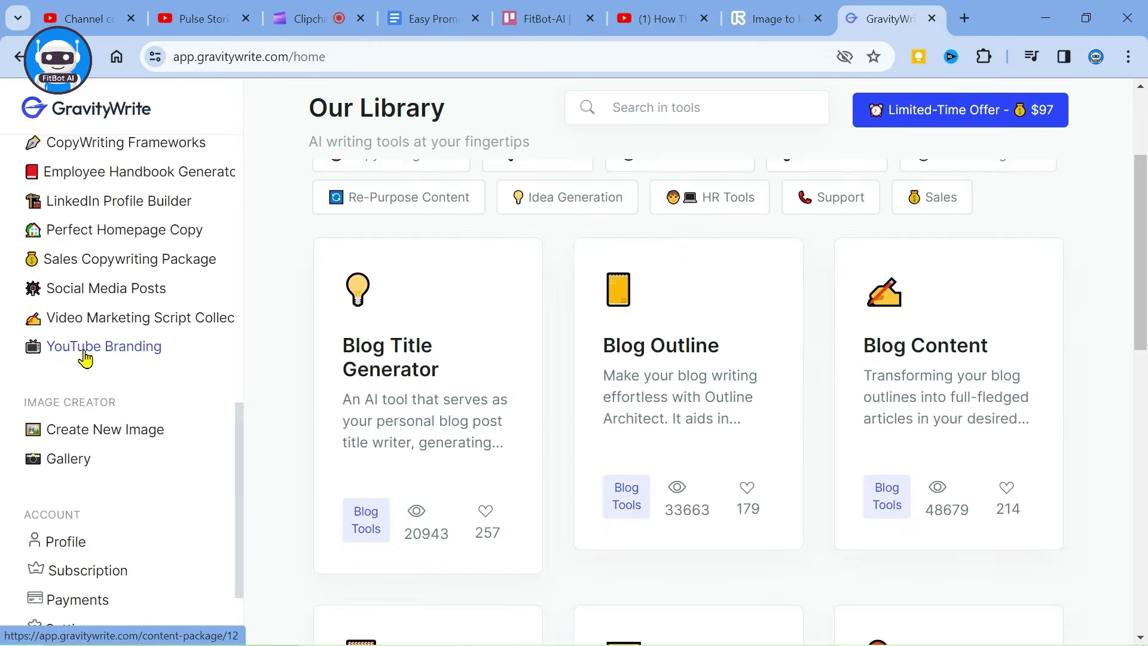
pyautogui.click(140, 317)
pyautogui.click(452, 510)
# Paste FitBot AI's business, product, ideal customer and purchase details into fields 2 to 5
pyautogui.write('Fitbots (fitbots.com): This company focuses on AI-powered OKR (Objectives and Key Results) software. They help organizations set strategic goals, track progress, and make course corrections through AI-assisted coaching and gamification.')
pyautogui.scroll(-3, 556, 589)
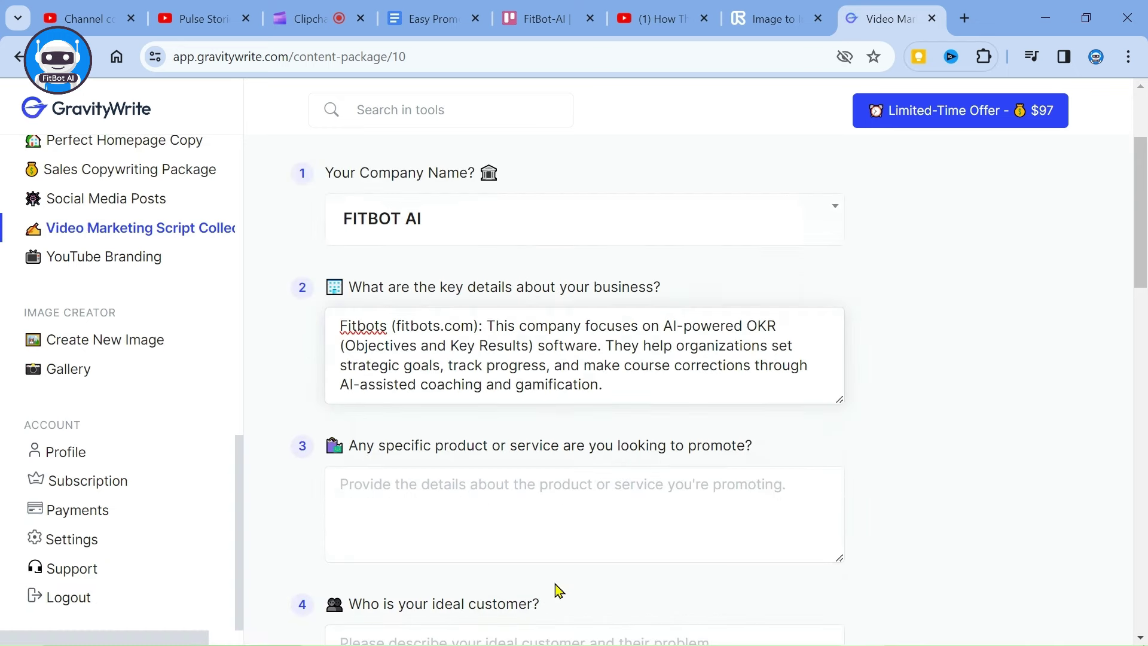
pyautogui.click(538, 469)
pyautogui.write('FitBot AI (YouTube channel): This channel offers tutorials in Hindi and Urdu on using AI tools for content creation, like text-to-speech, text-to-video, and AI video production.')
pyautogui.scroll(-2, 356, 547)
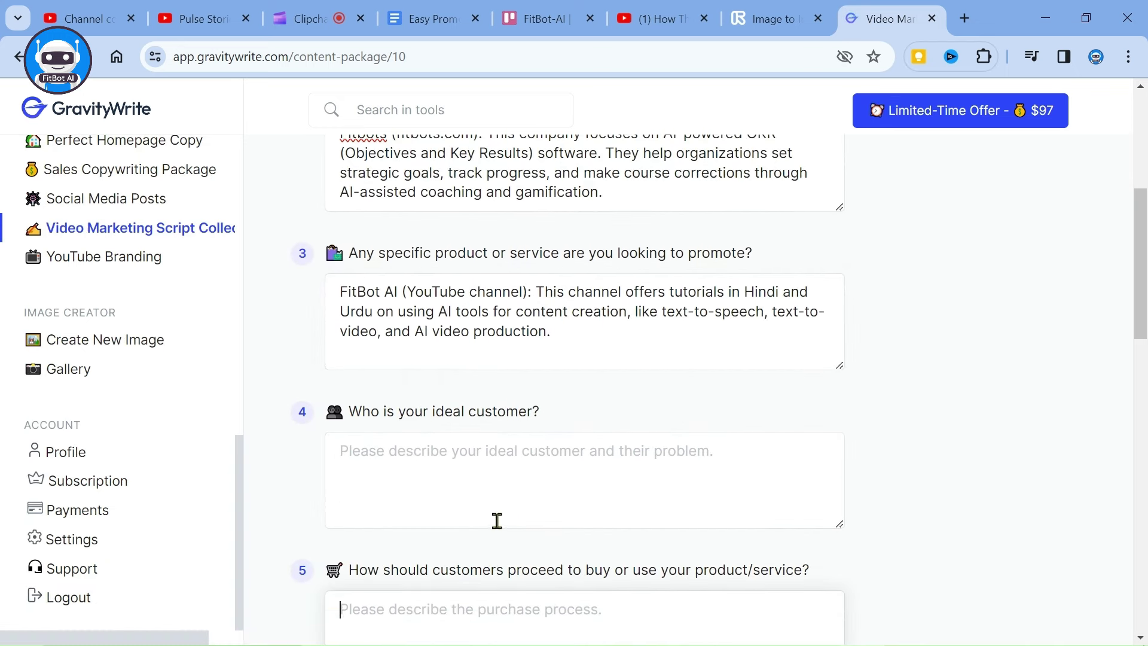
pyautogui.click(421, 448)
pyautogui.write('FitBot-AI Grow with AI (LinkedIn profile): This individual works as a Managing Director at TOP TUTOR GURU.')
pyautogui.scroll(-3, 763, 493)
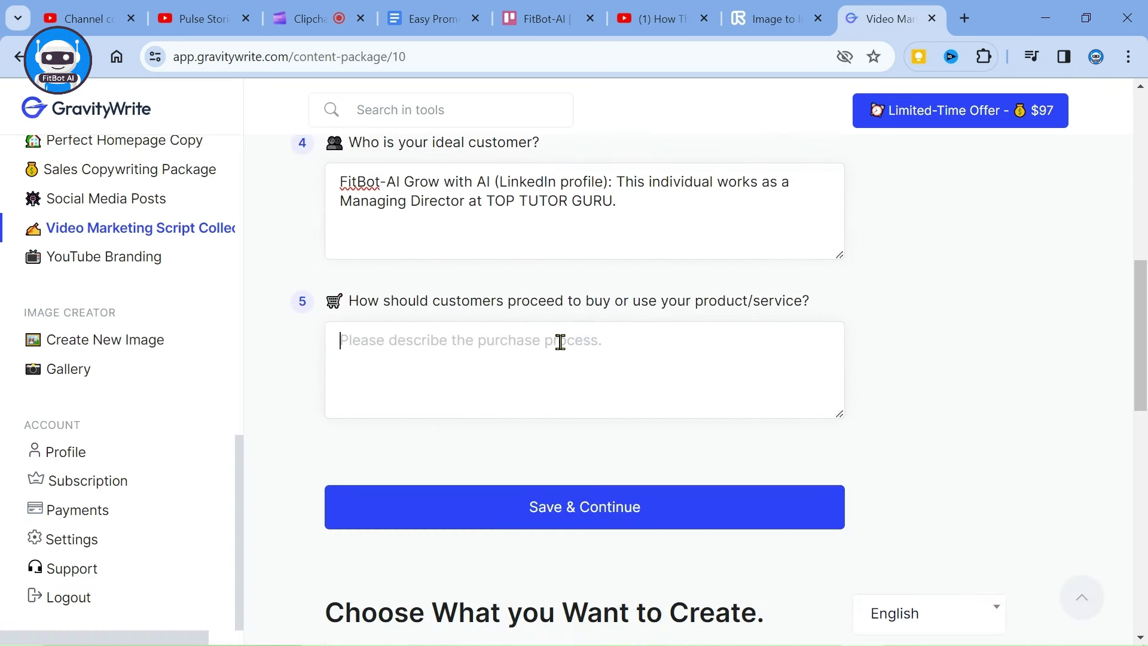
pyautogui.write('FitBots AI and Health Bots (Powered By Idea Evolver): This site mentions healthcare AI coaching and conversational interfaces designed for patient engagement and HCP support.')
pyautogui.scroll(10, 1119, 467)
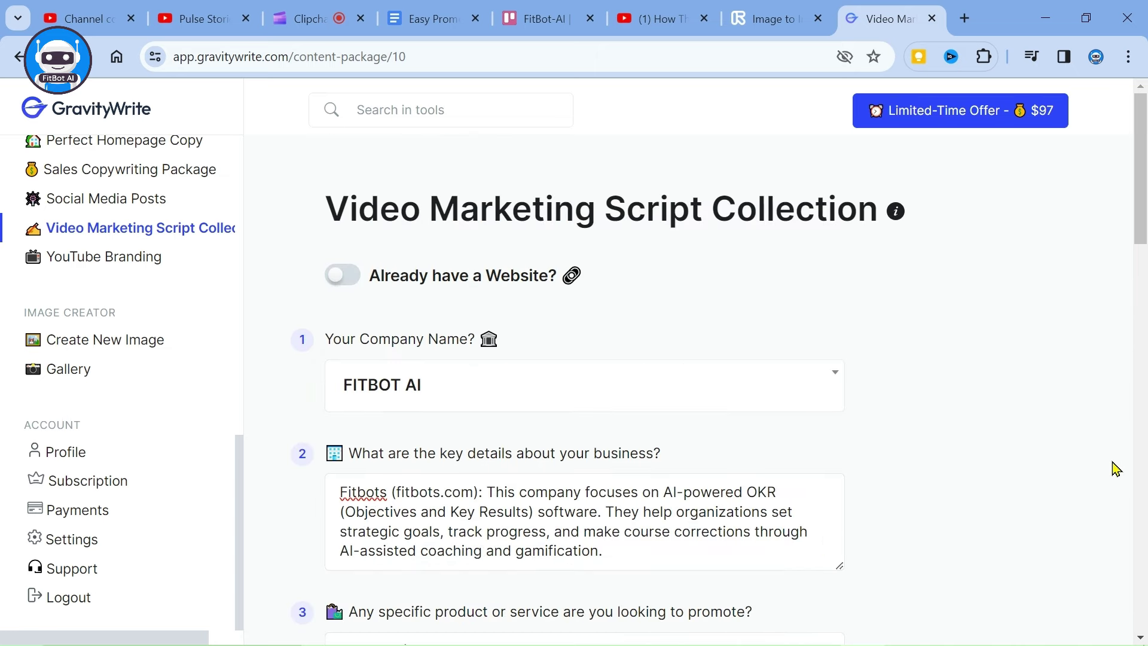
pyautogui.scroll(-4, 1116, 468)
pyautogui.scroll(-2, 1115, 469)
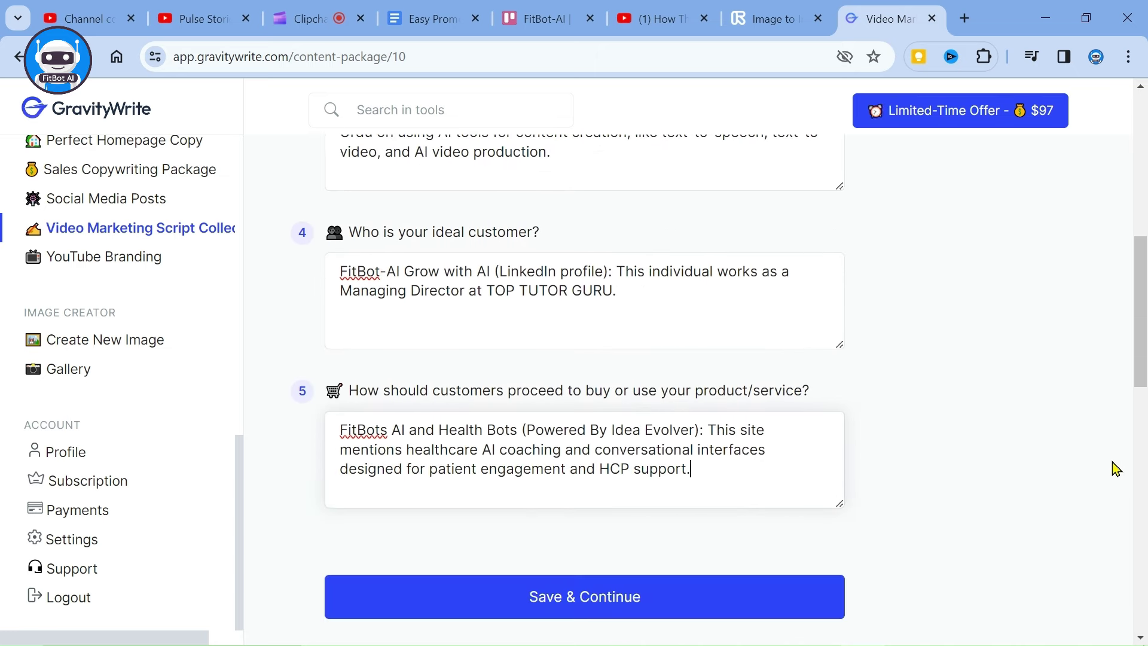
# Save the answers and generate the FitBots Product/Service Showcase Script
pyautogui.click(607, 603)
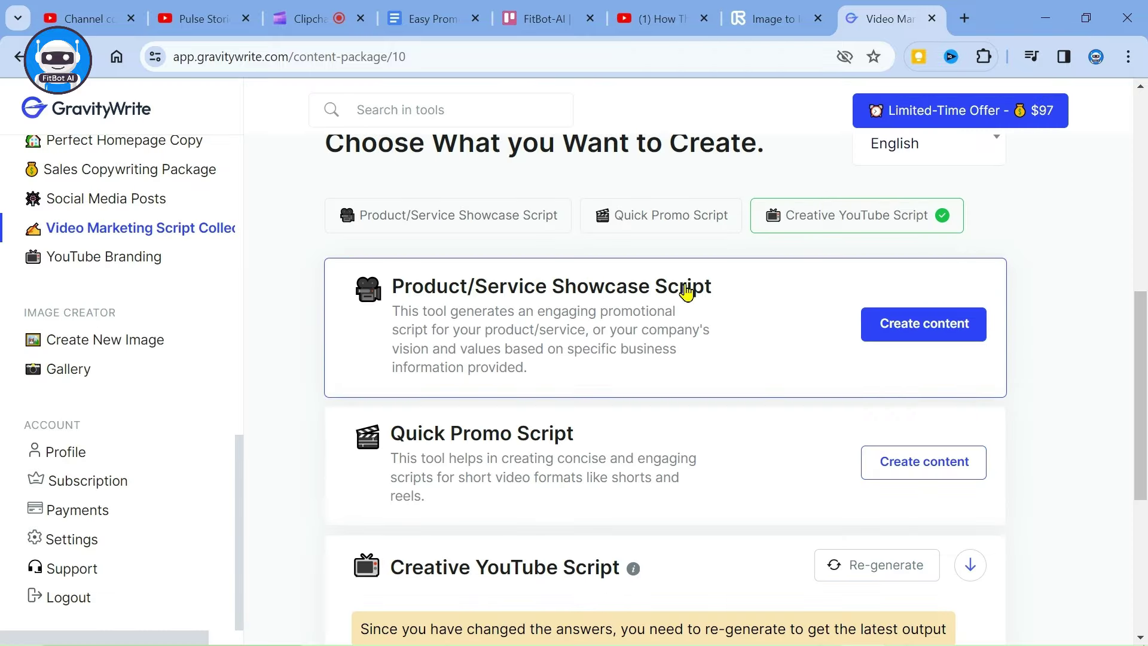
pyautogui.click(900, 329)
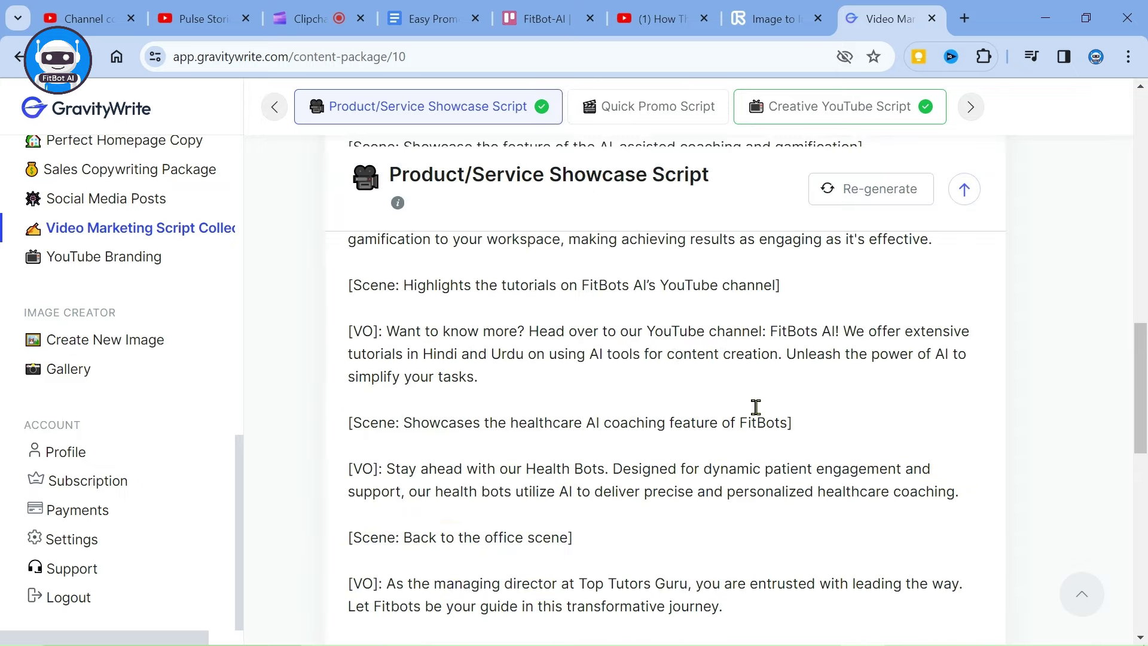
pyautogui.scroll(3, 652, 415)
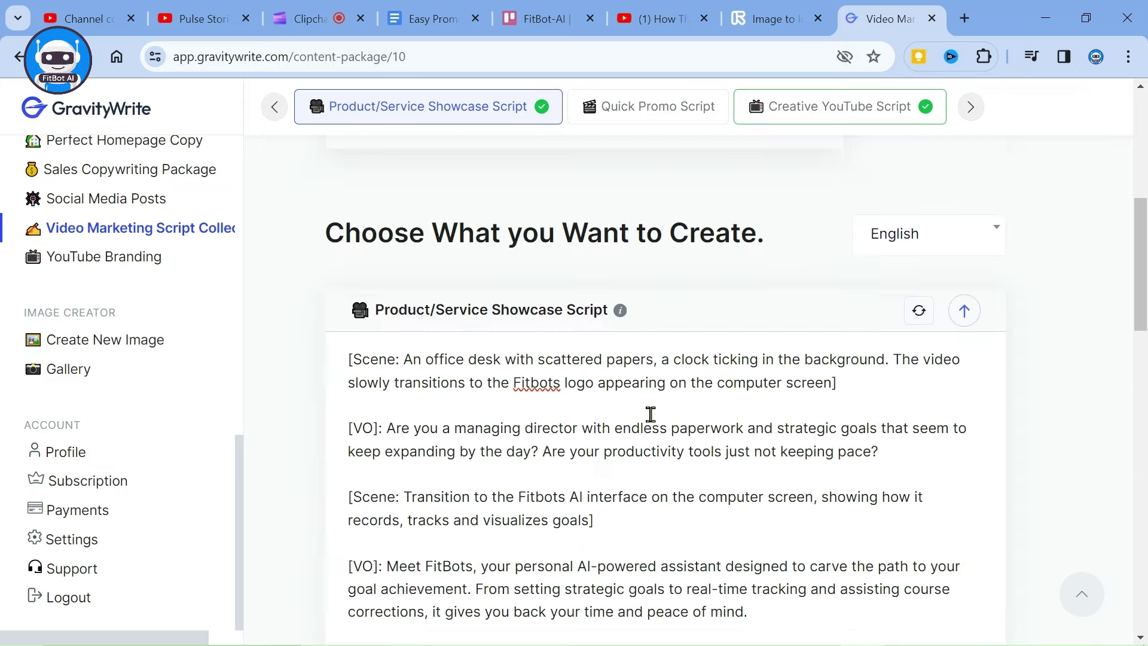
pyautogui.scroll(2, 652, 415)
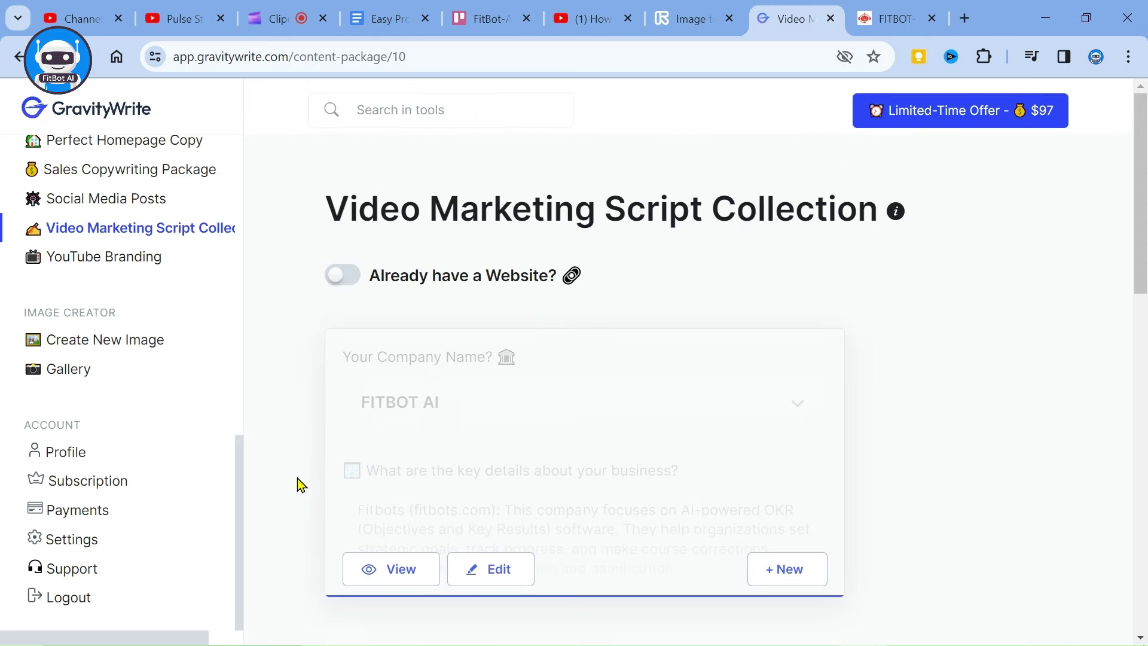
# Fetch the form answers from the toptutorguru.com website and regenerate the showcase script
pyautogui.click(357, 282)
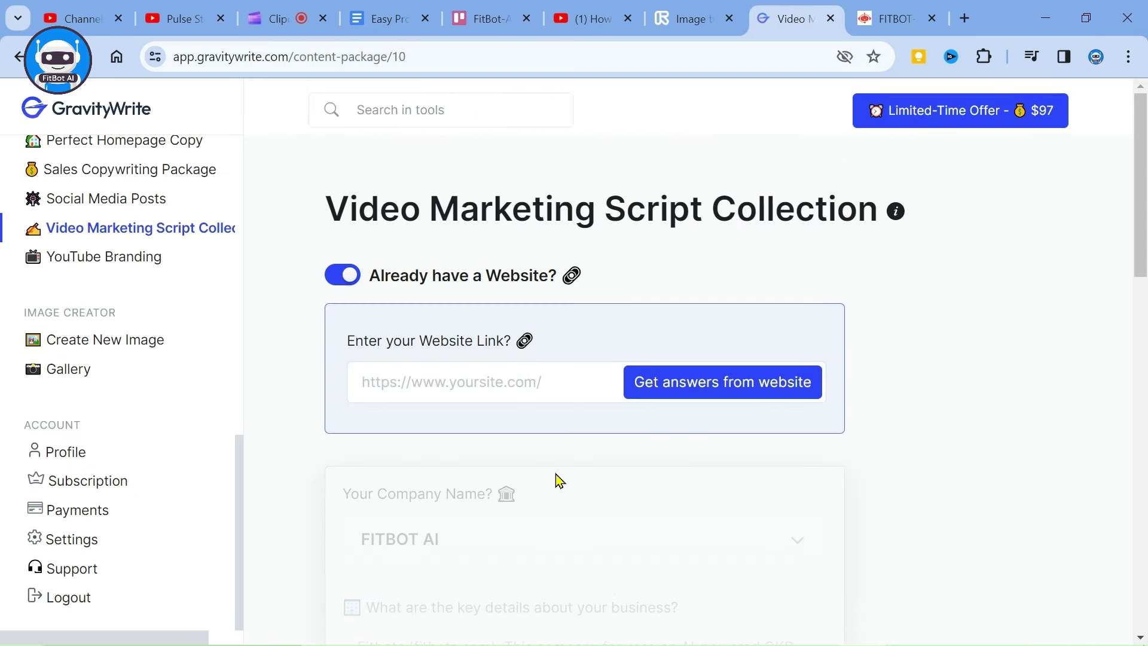
pyautogui.click(477, 382)
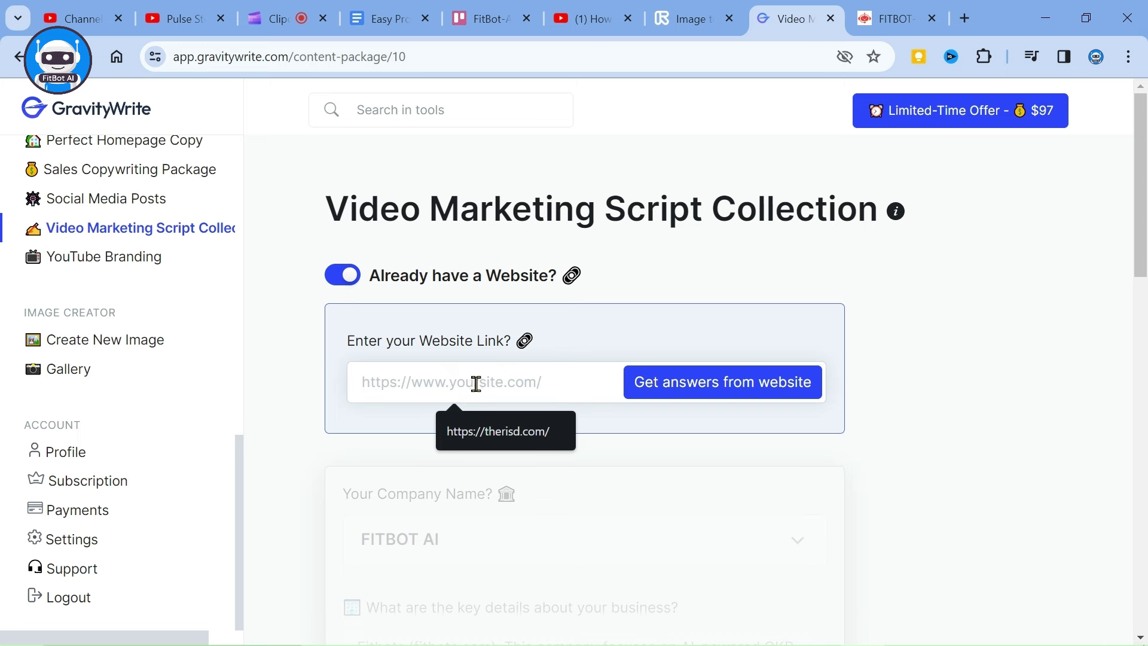
pyautogui.write('https://toptutorguru.com/')
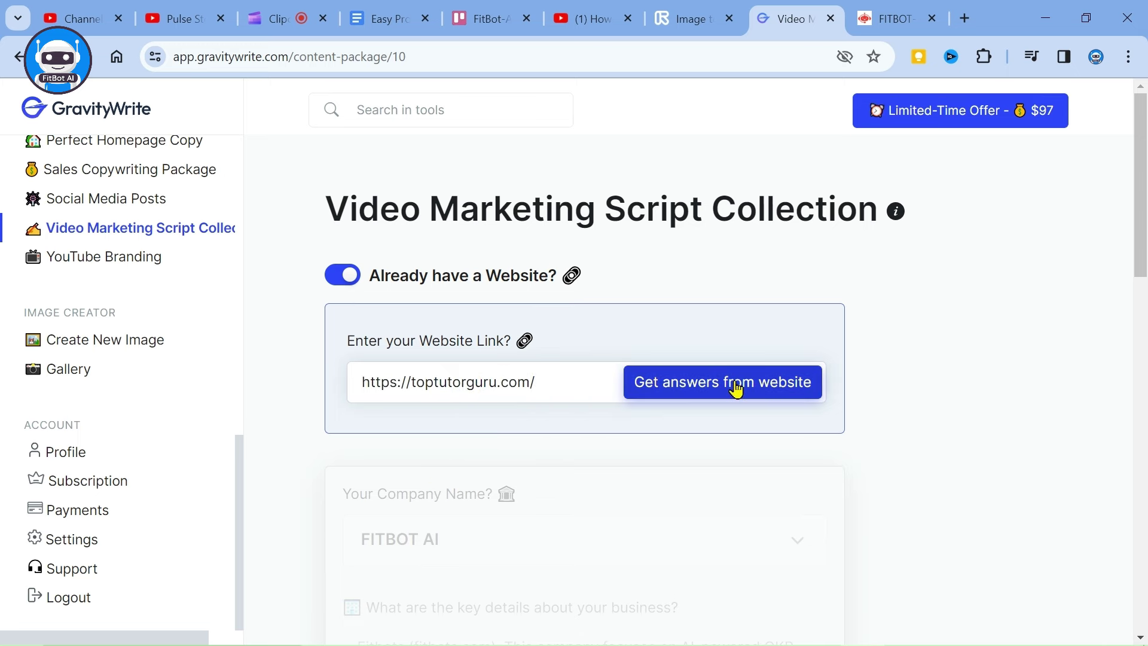
pyautogui.click(738, 387)
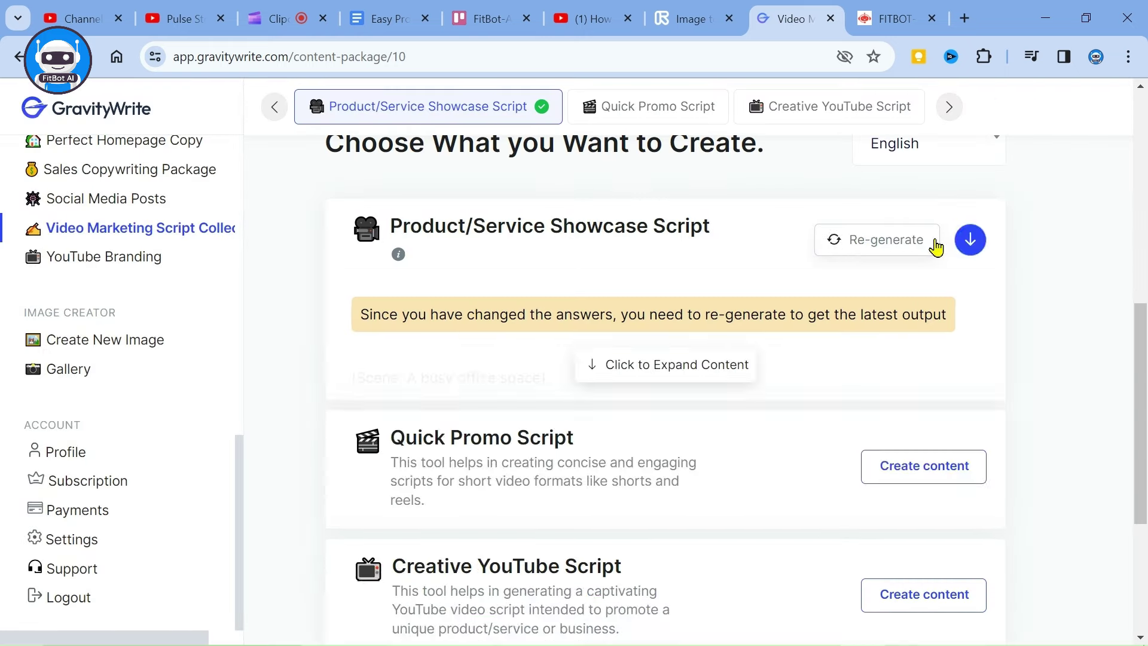
pyautogui.click(934, 246)
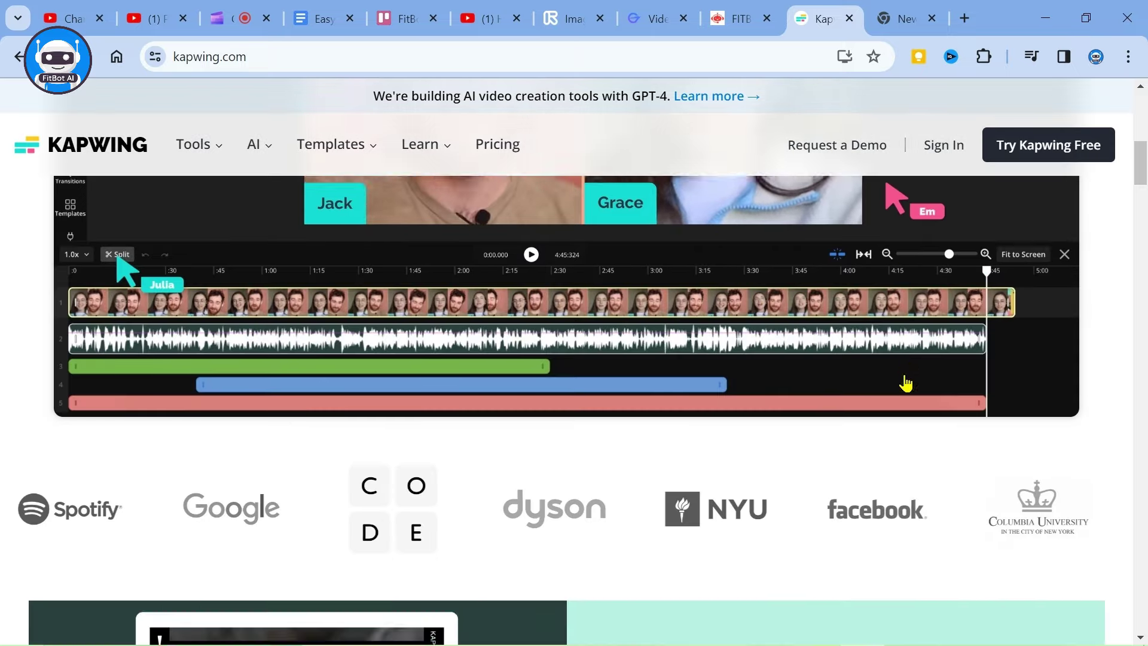
pyautogui.scroll(3, 903, 385)
pyautogui.scroll(1, 902, 385)
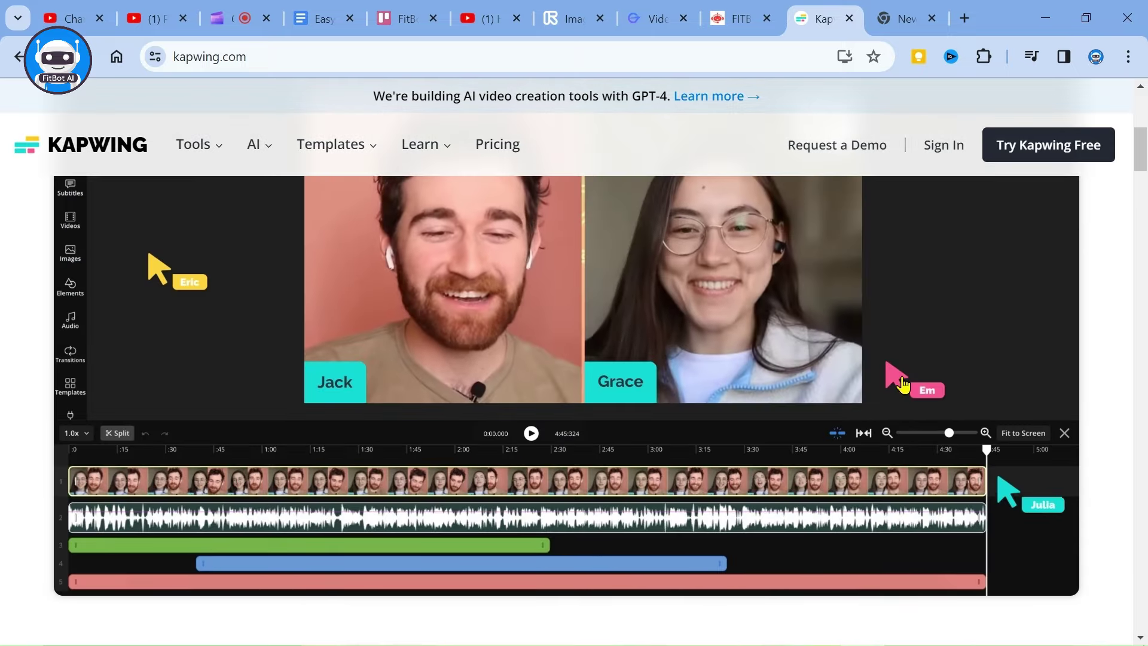
pyautogui.scroll(1, 902, 385)
pyautogui.scroll(2, 903, 385)
pyautogui.scroll(3, 902, 385)
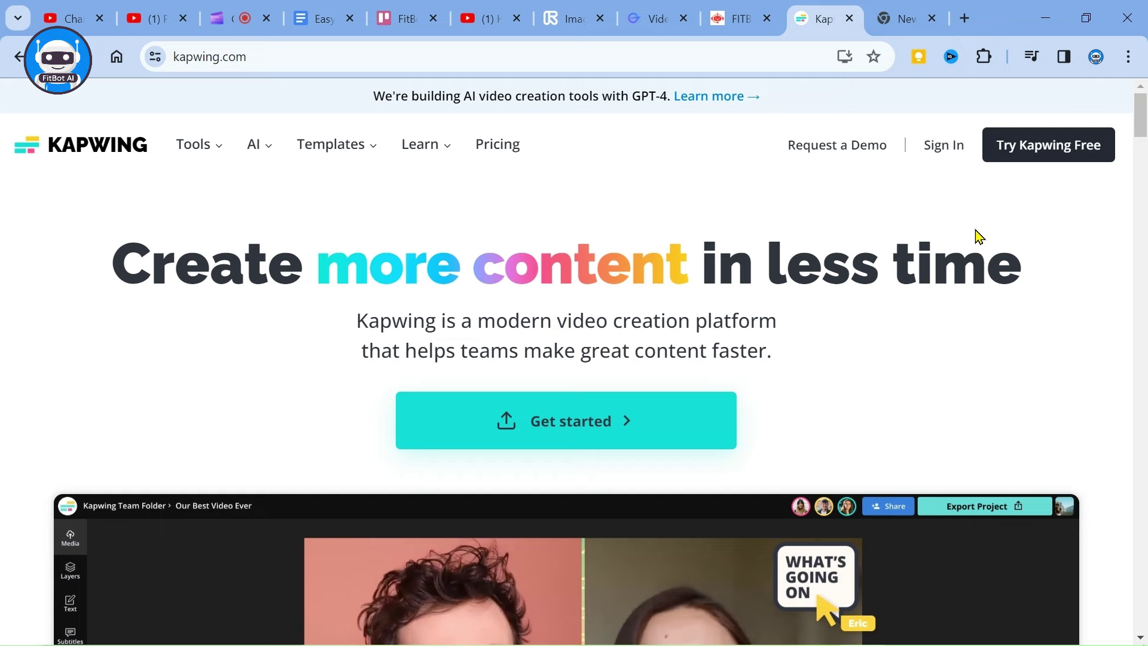
# Sign in to Kapwing with Google, start a new project, and open Kapwing AI's Script to Video
pyautogui.click(955, 150)
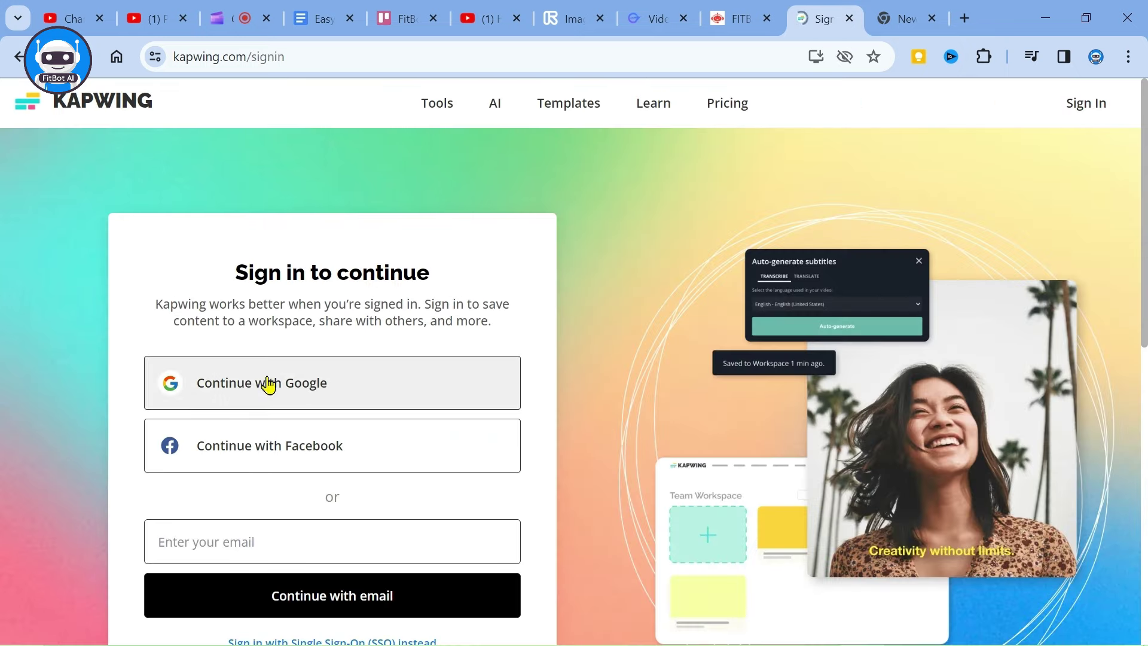
pyautogui.click(270, 385)
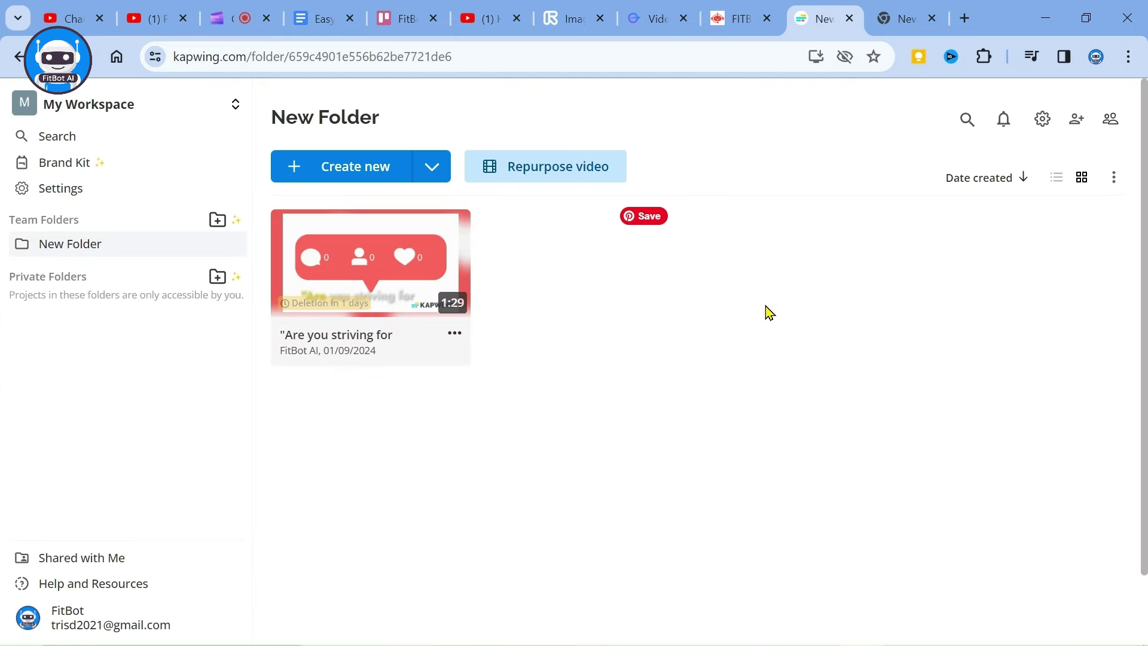
pyautogui.click(344, 178)
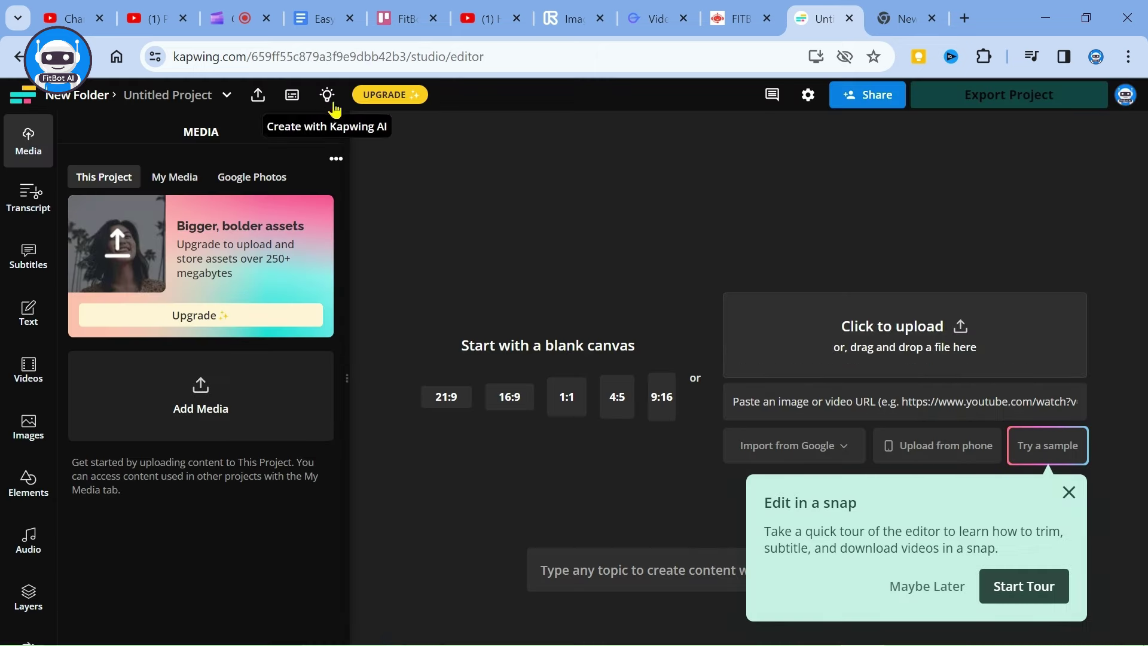
pyautogui.click(326, 97)
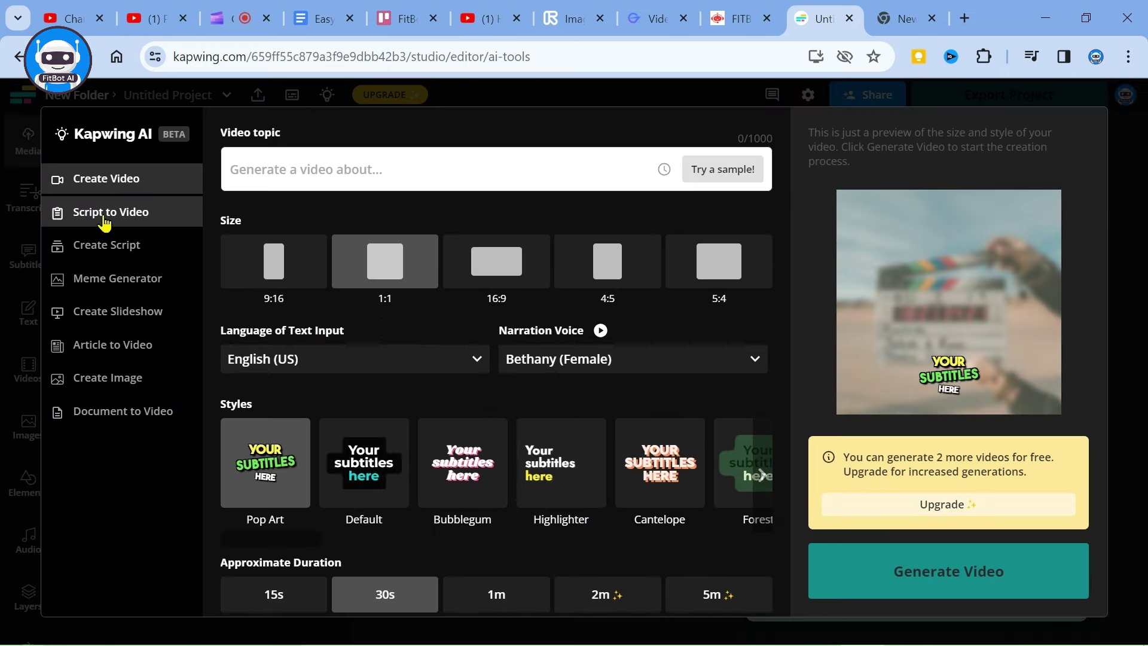
pyautogui.click(105, 224)
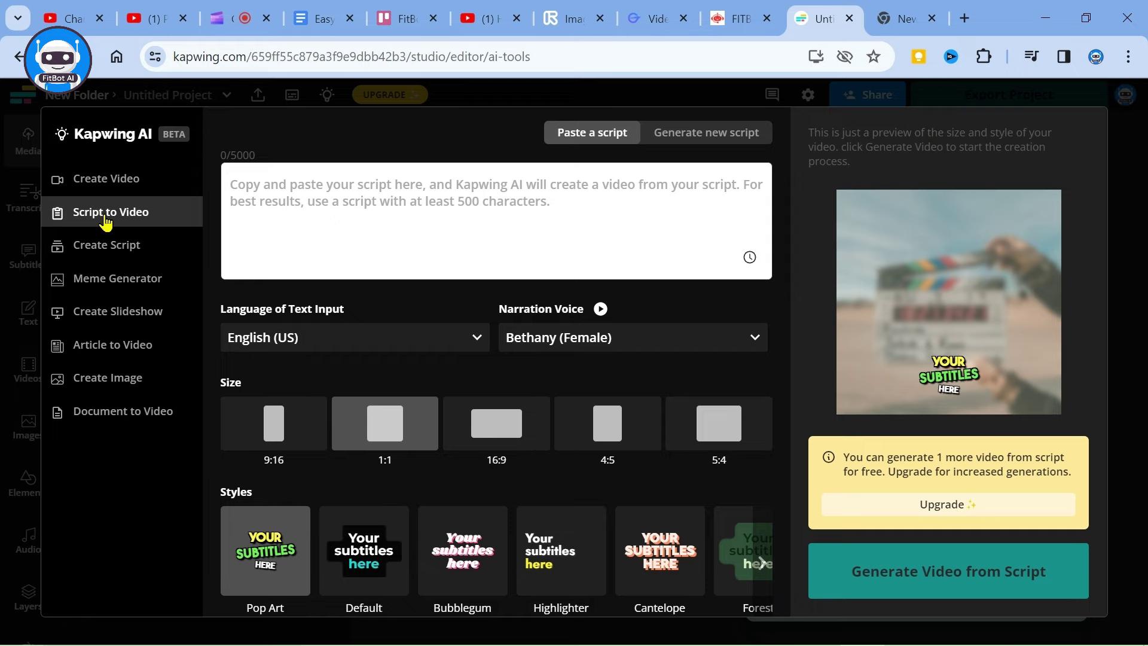
# Copy the full FitBot AI showcase script from GravityWrite and return to Kapwing
pyautogui.click(652, 20)
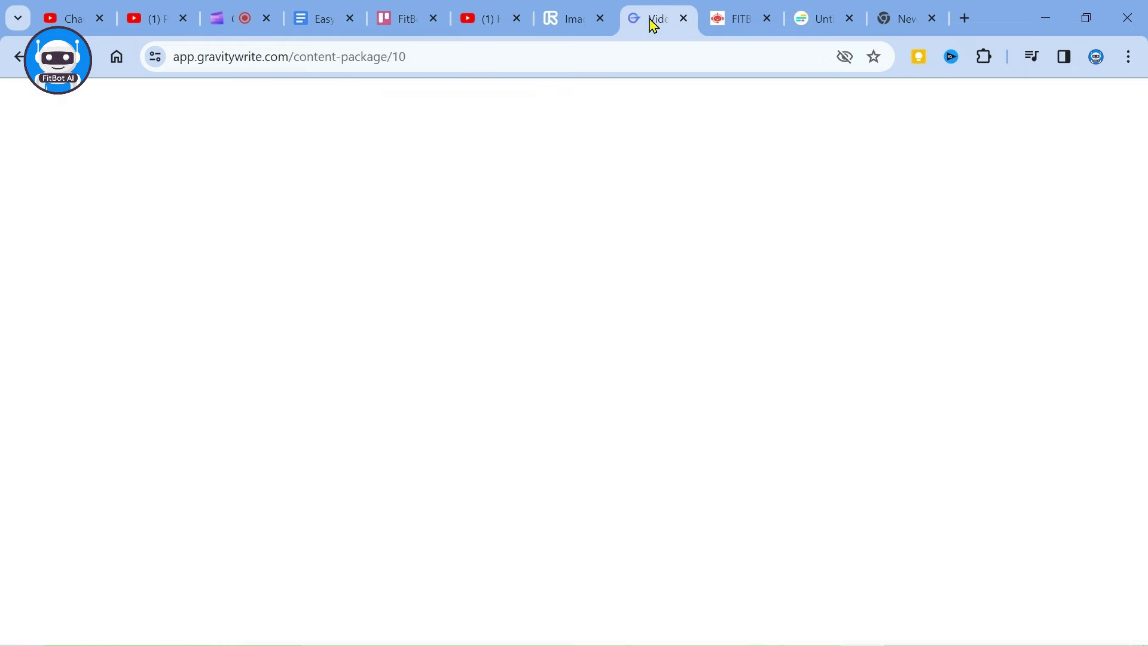
pyautogui.scroll(-4, 626, 523)
pyautogui.scroll(-2, 316, 477)
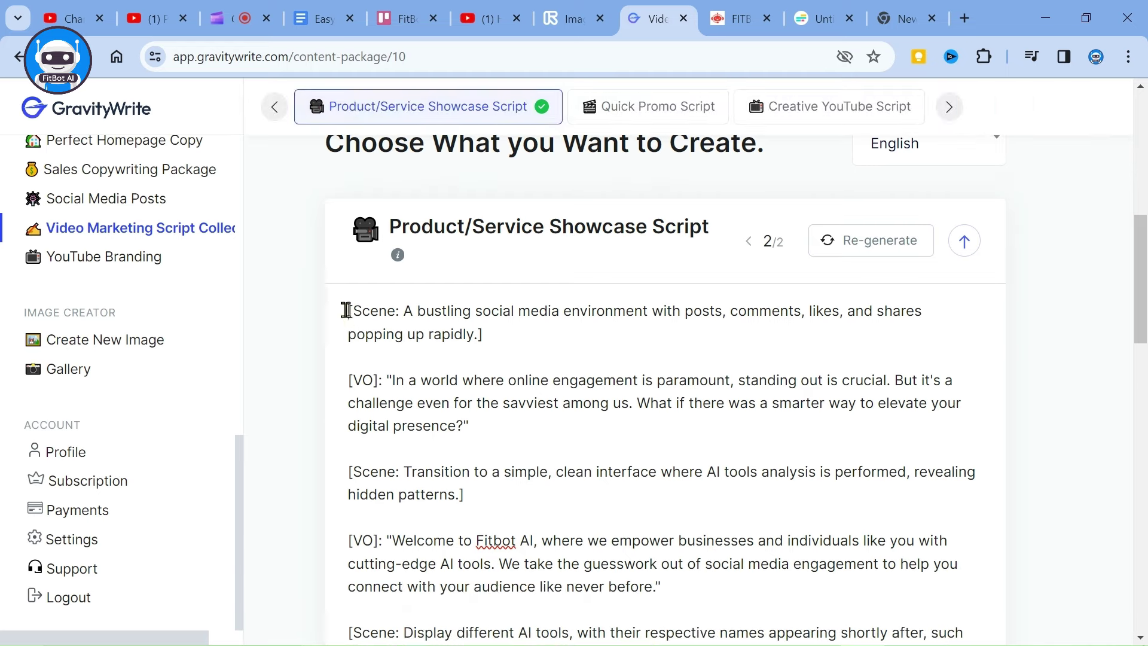
pyautogui.moveTo(346, 311); pyautogui.dragTo(469, 447)
pyautogui.hotkey('ctrl', 'c')
pyautogui.scroll(-3, 469, 447)
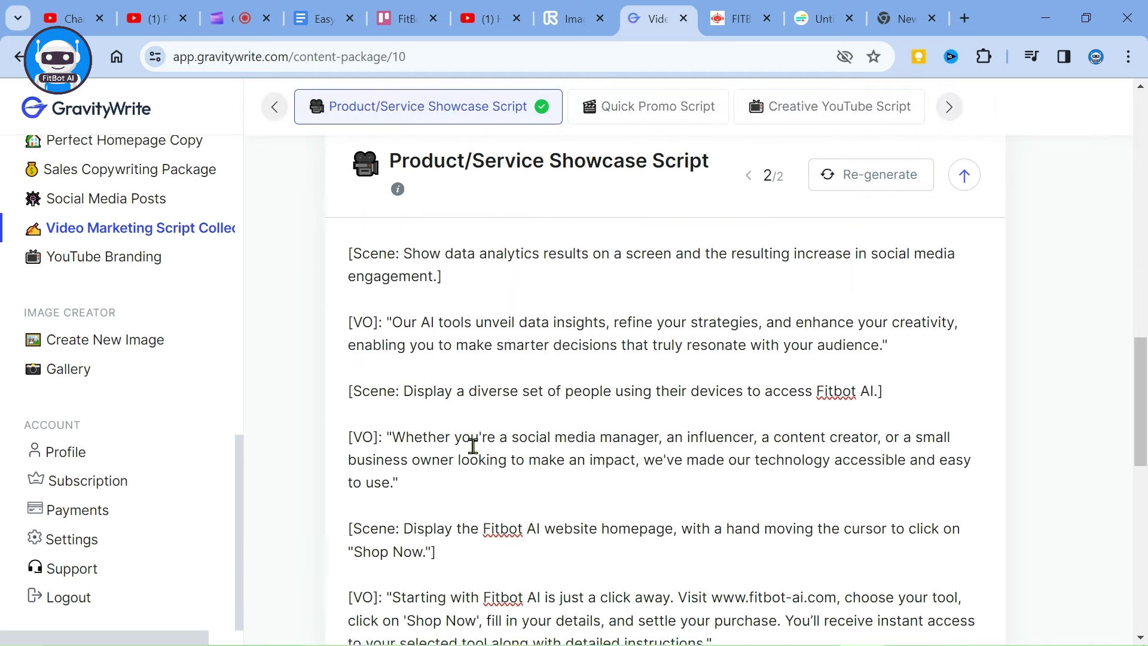
pyautogui.scroll(-5, 472, 447)
pyautogui.keyDown('shift'); pyautogui.click(619, 356); pyautogui.keyUp('shift')
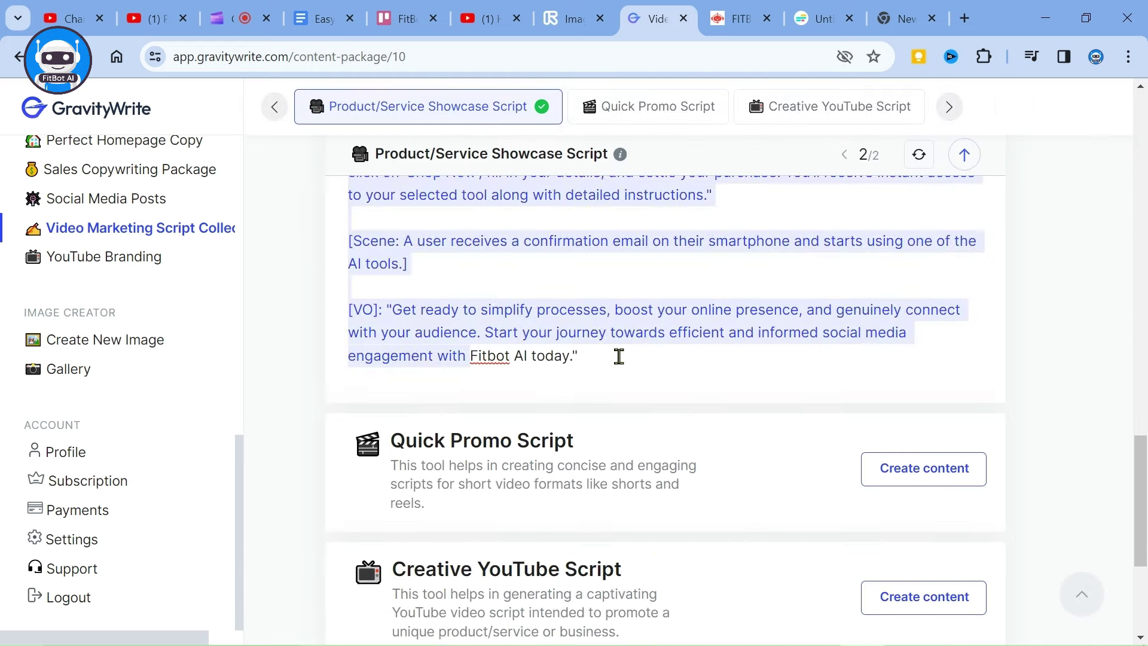
pyautogui.moveTo(619, 356); pyautogui.dragTo(583, 357)
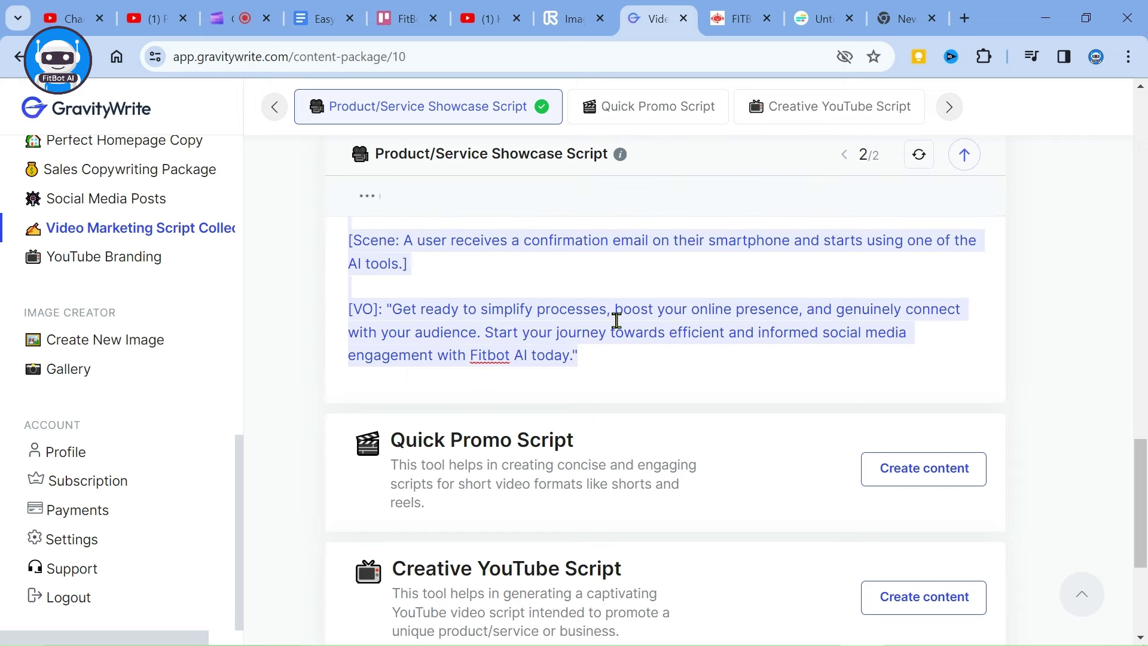
pyautogui.click(817, 22)
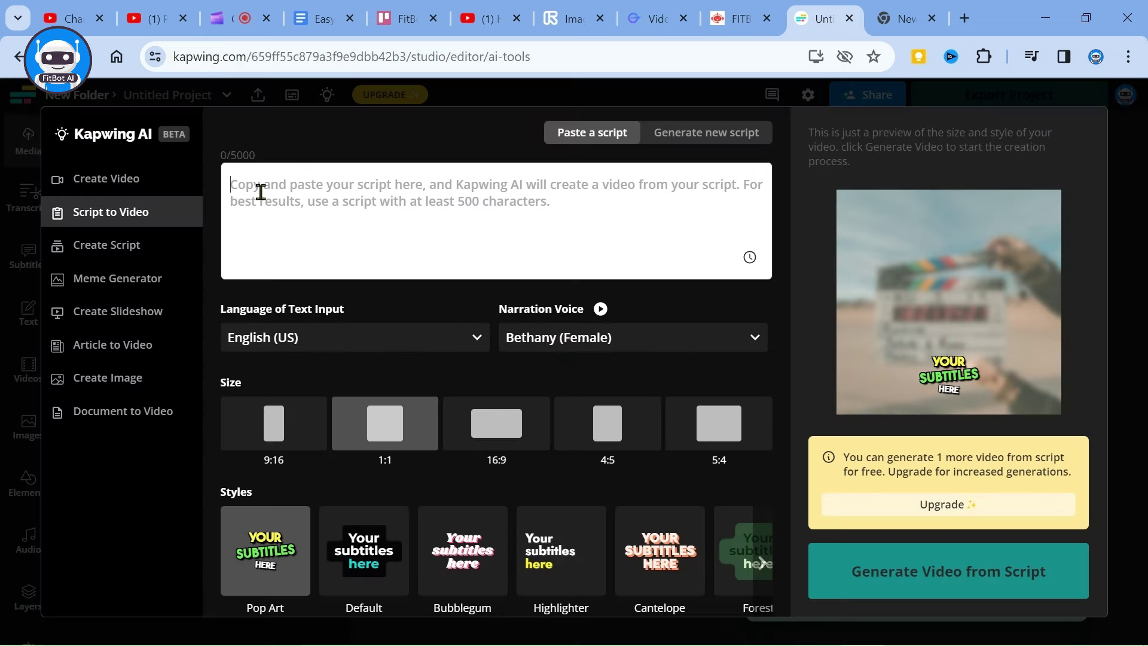
# Paste the script and delete the opening scene description and [VO] label
pyautogui.click(260, 192)
pyautogui.hotkey('ctrl', 'v')
pyautogui.scroll(5, 398, 225)
pyautogui.scroll(5, 410, 229)
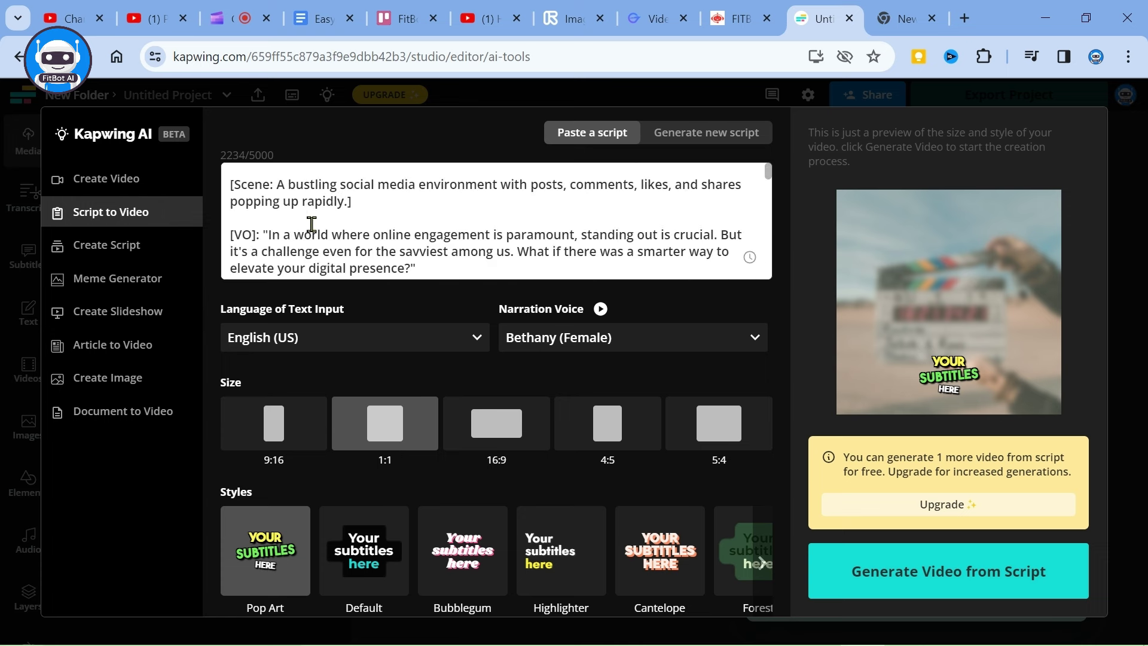
pyautogui.press('BackSpace')
pyautogui.press('BackSpace')
pyautogui.press('BackSpace')
pyautogui.press('BackSpace')
pyautogui.moveTo(369, 200); pyautogui.dragTo(192, 185)
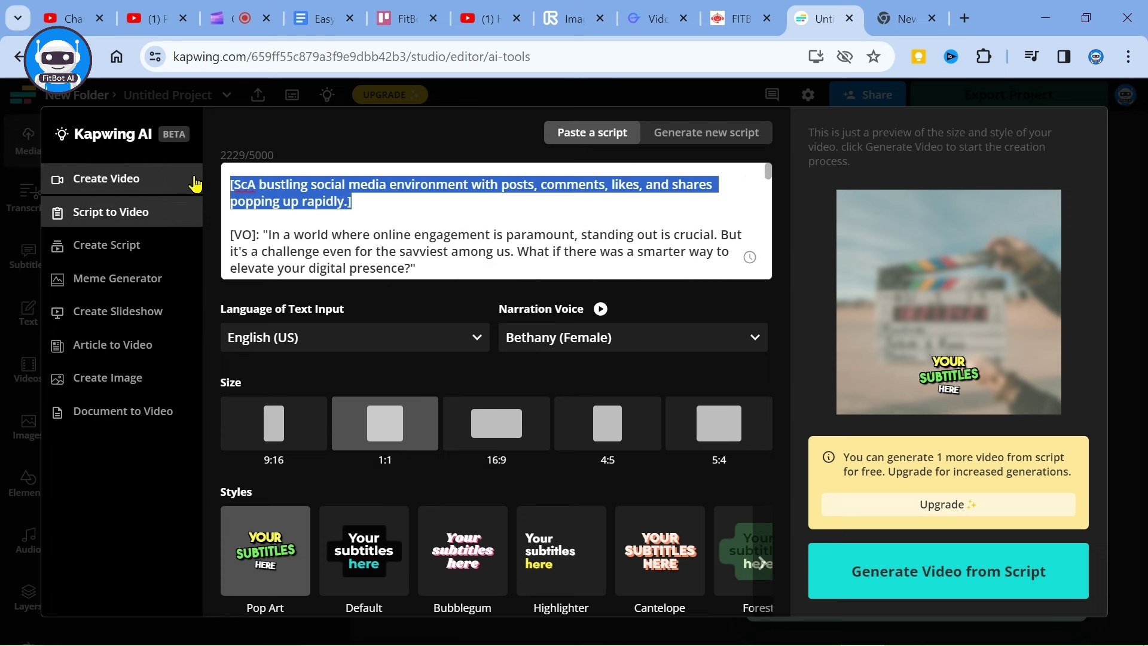
pyautogui.press('BackSpace')
pyautogui.press('Delete')
pyautogui.press('Delete')
pyautogui.press('BackSpace')
pyautogui.press('Delete')
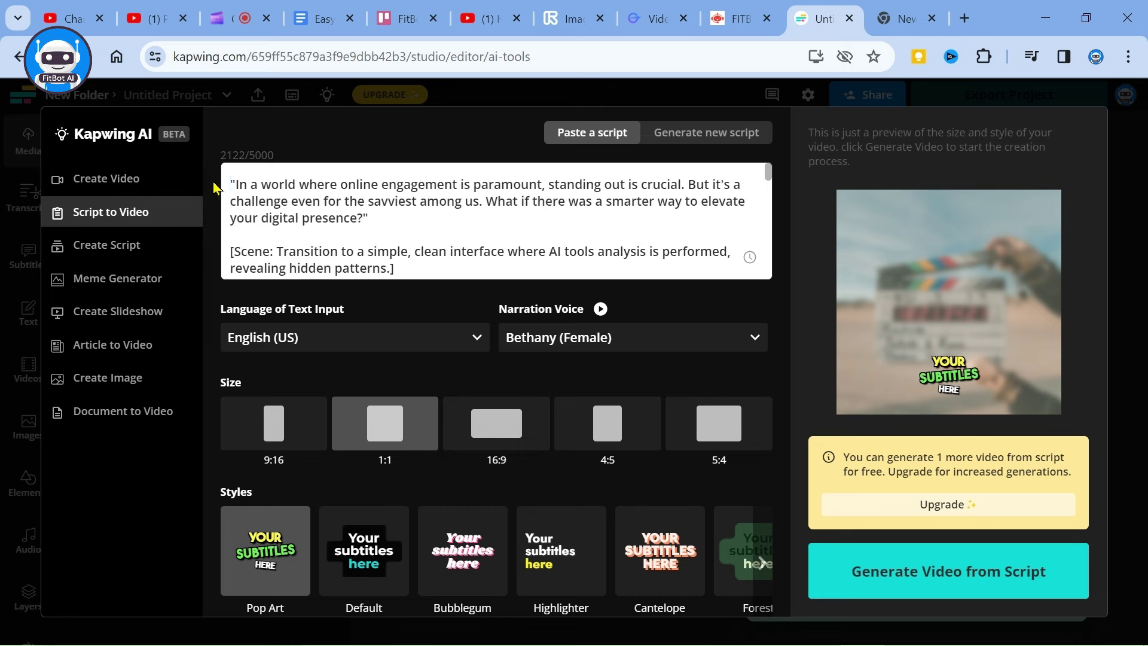
pyautogui.press('BackSpace')
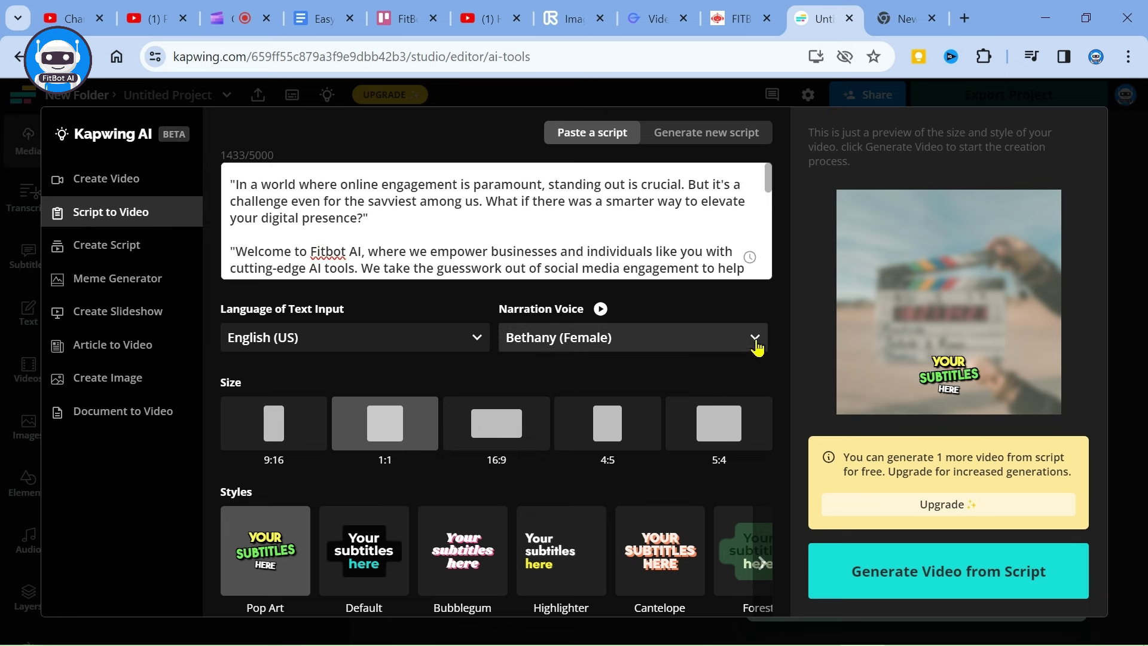
# Keep Bethany (Female) as the voice, with 16:9 size and Default subtitle style
pyautogui.click(753, 339)
pyautogui.click(754, 344)
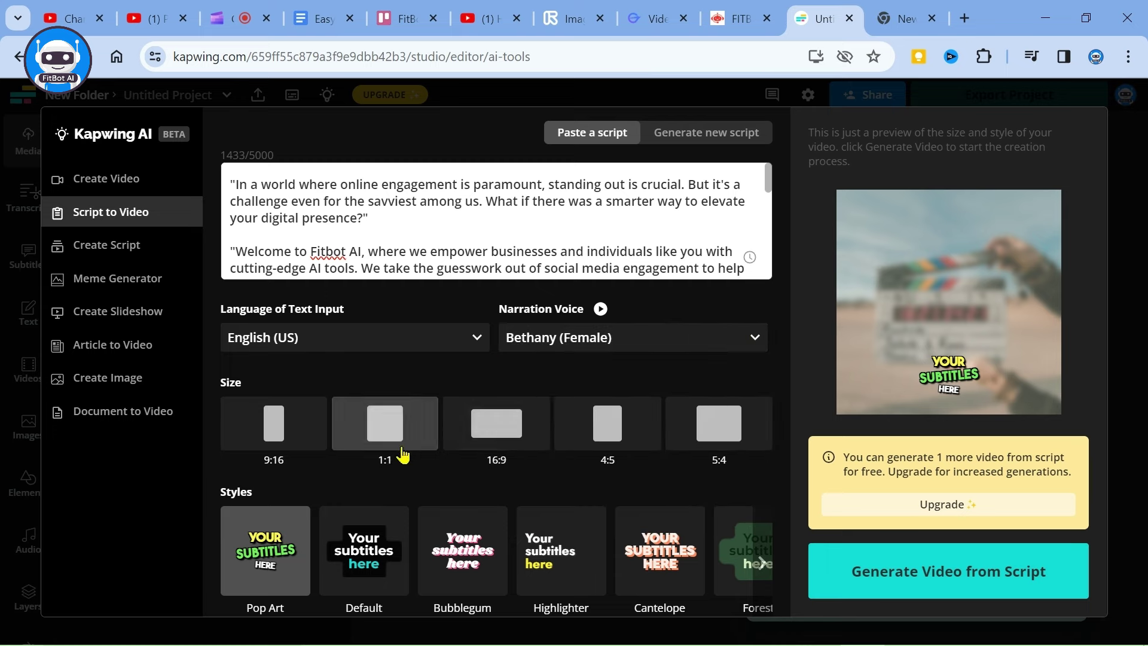
pyautogui.click(504, 438)
pyautogui.scroll(-1, 504, 438)
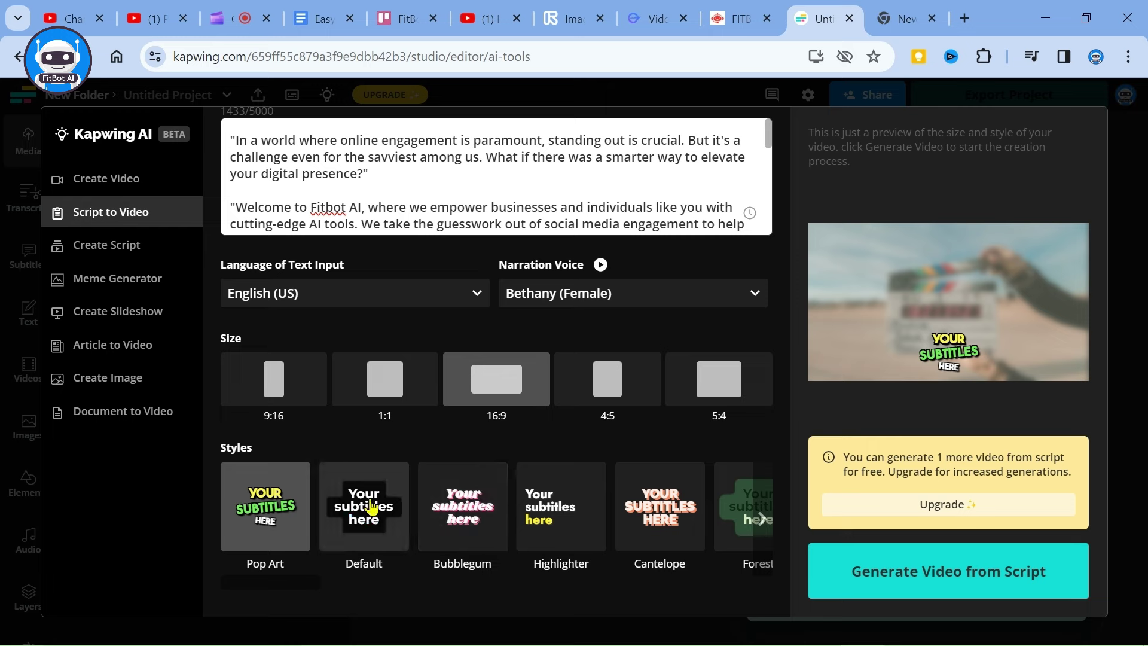
pyautogui.click(366, 504)
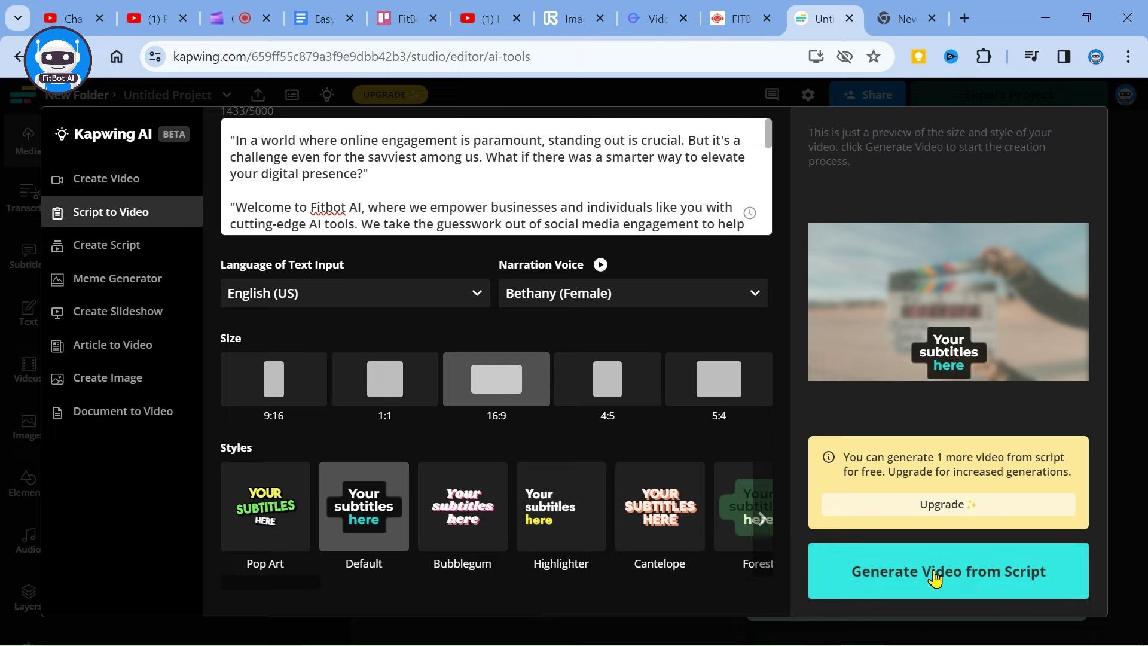
# Generate the video from the script and preview it up to about 0:18
pyautogui.click(935, 578)
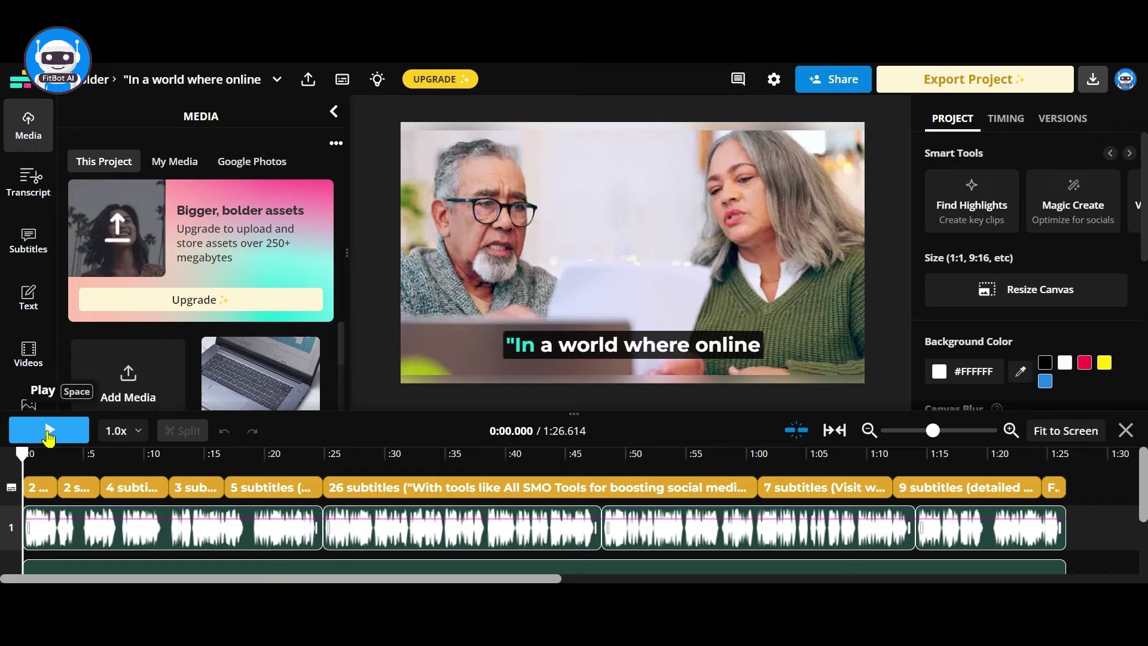
pyautogui.click(48, 432)
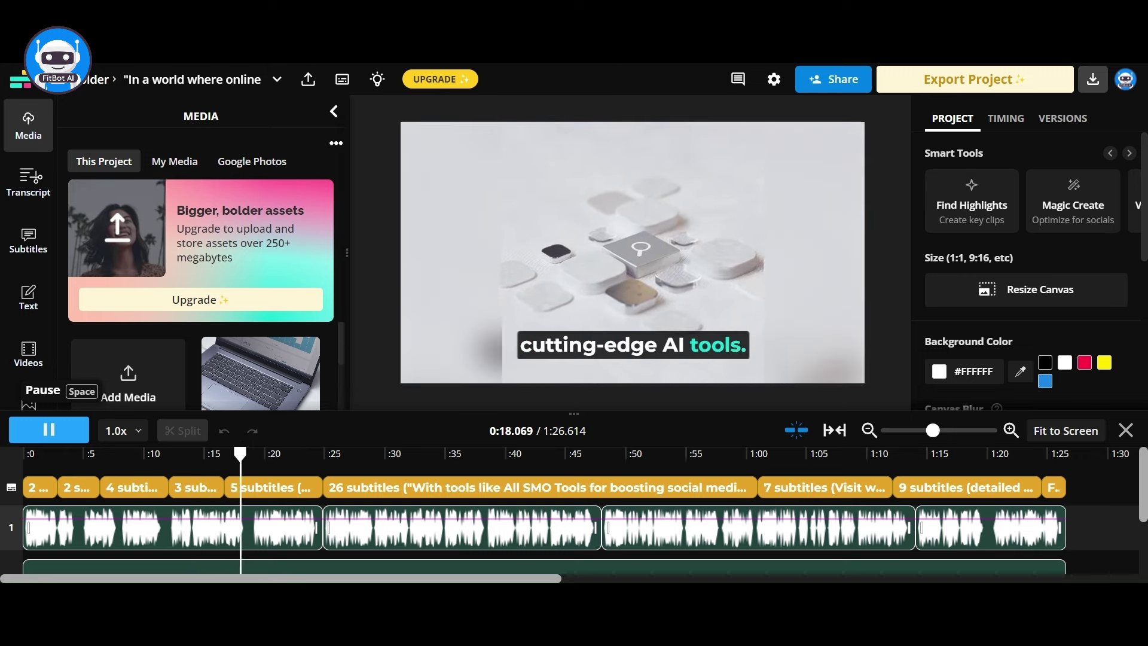
pyautogui.click(47, 437)
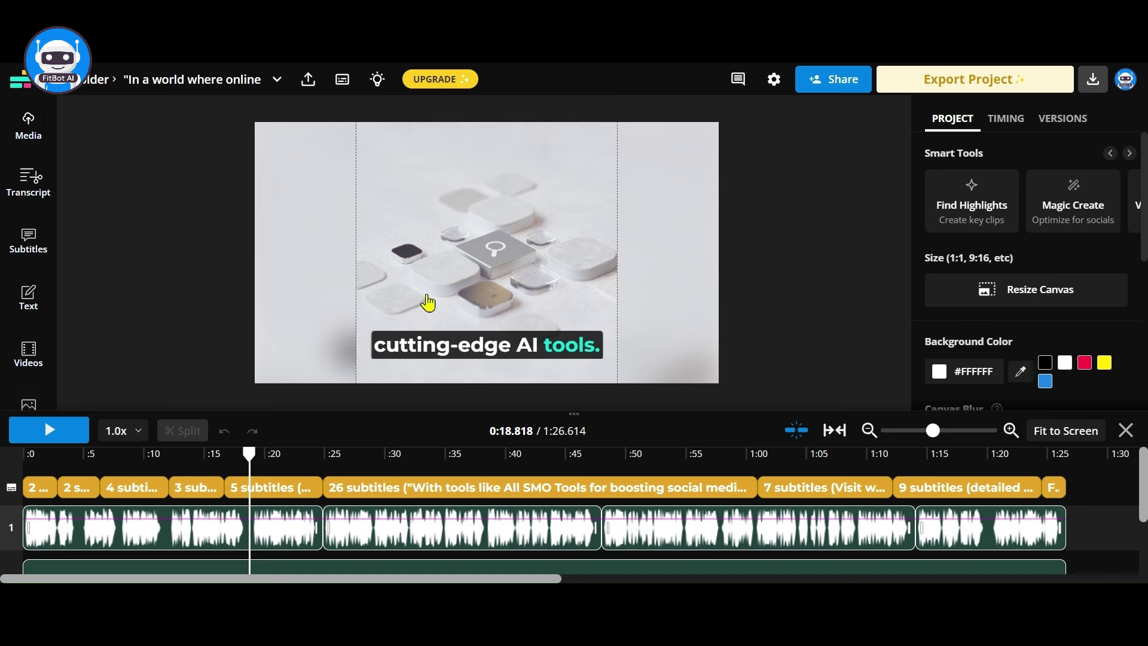
# Set the subtitle font size to 48 and its text color to yellow
pyautogui.click(463, 352)
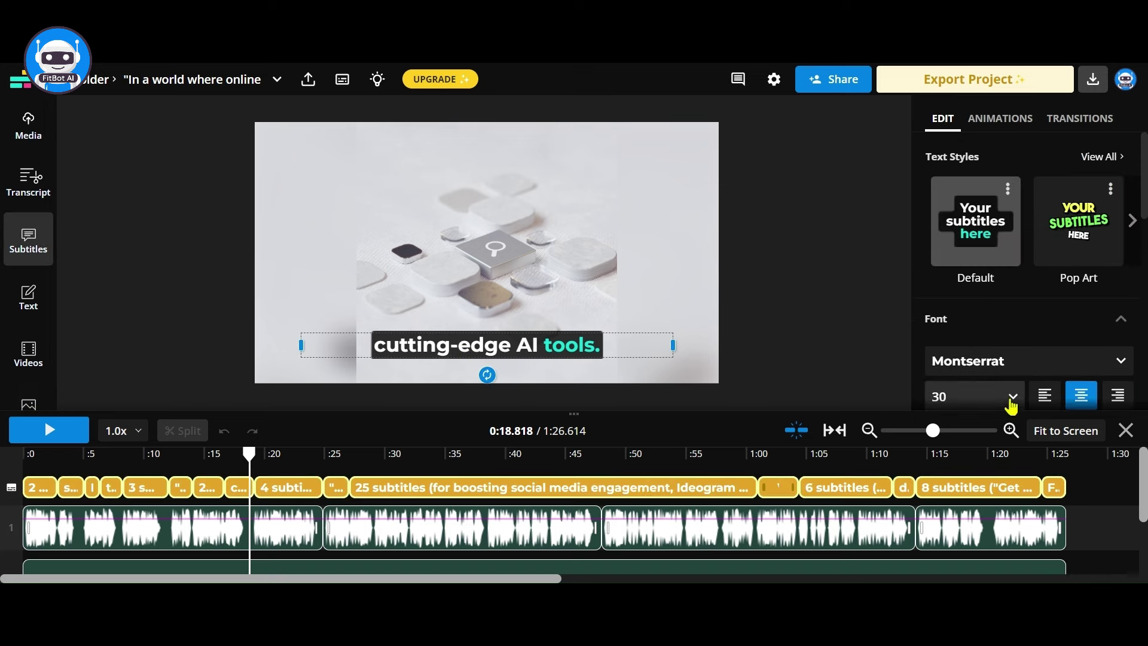
pyautogui.click(1013, 396)
pyautogui.click(975, 382)
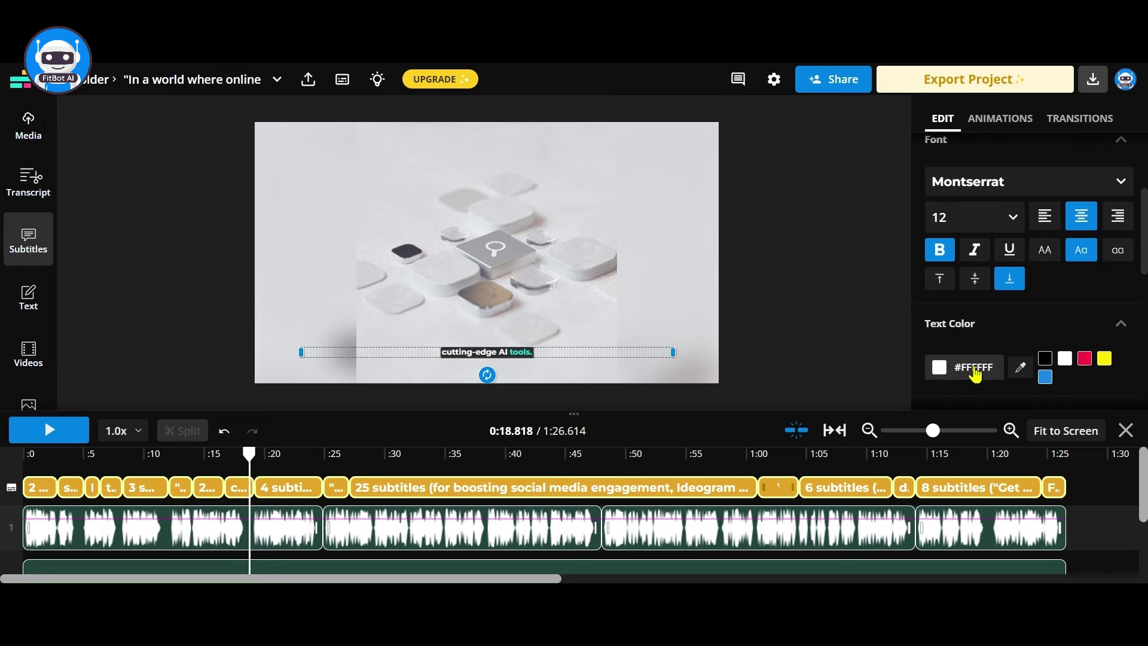
pyautogui.click(1013, 216)
pyautogui.scroll(-2, 965, 373)
pyautogui.click(964, 379)
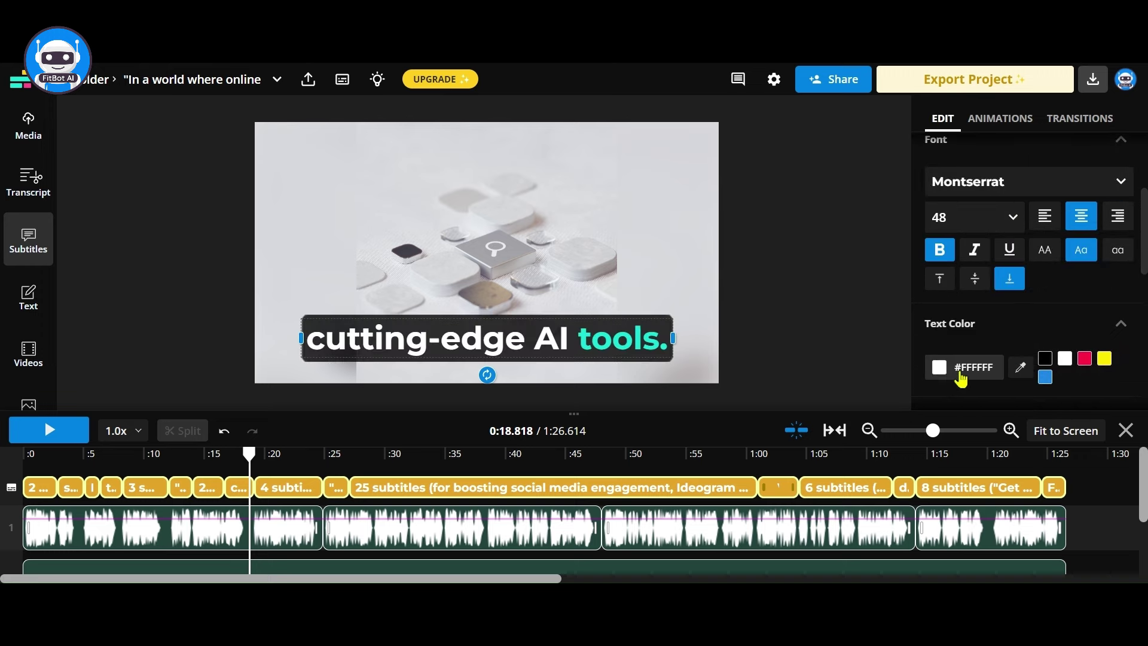
pyautogui.click(1104, 359)
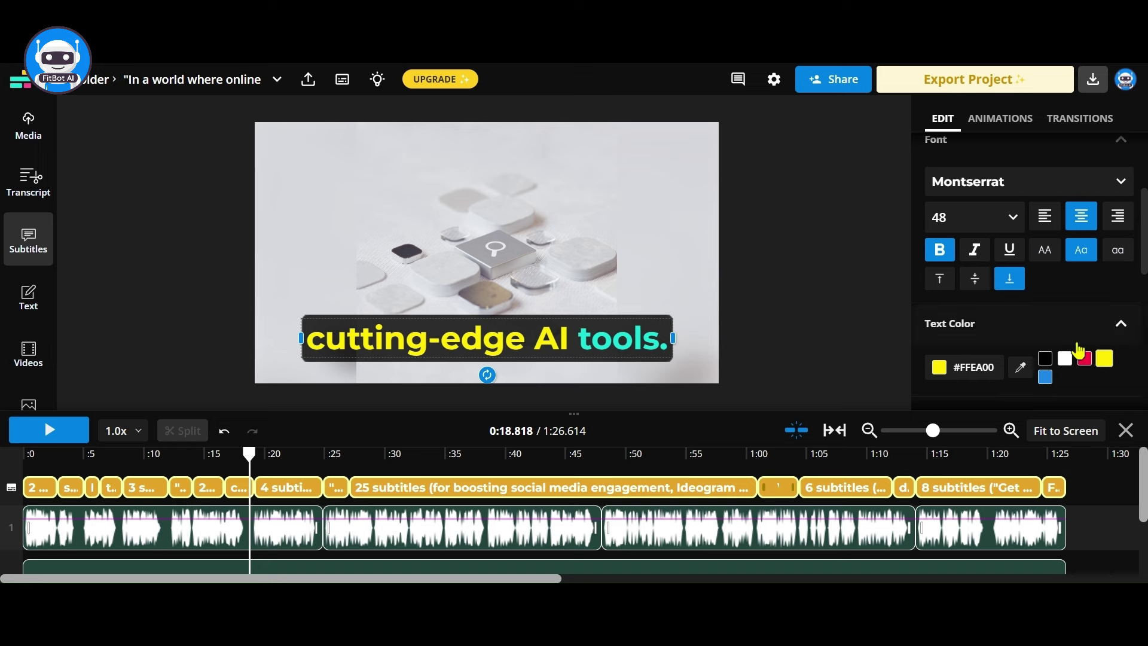
pyautogui.scroll(2, 1030, 257)
pyautogui.scroll(-2, 1030, 260)
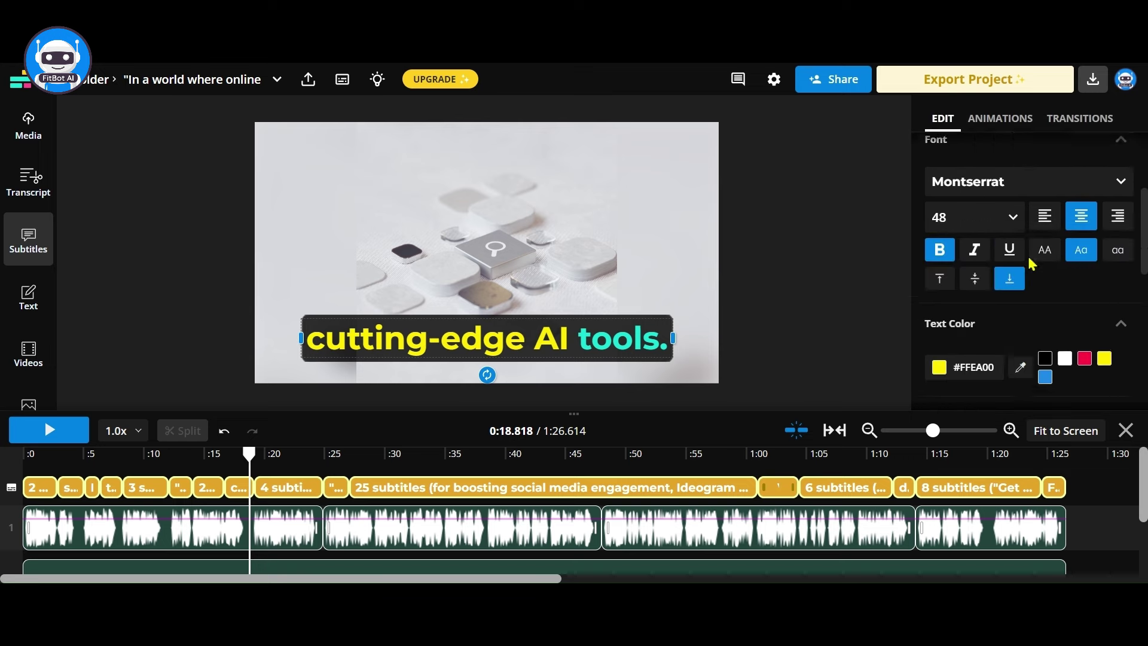
pyautogui.scroll(-1, 1042, 296)
pyautogui.click(705, 341)
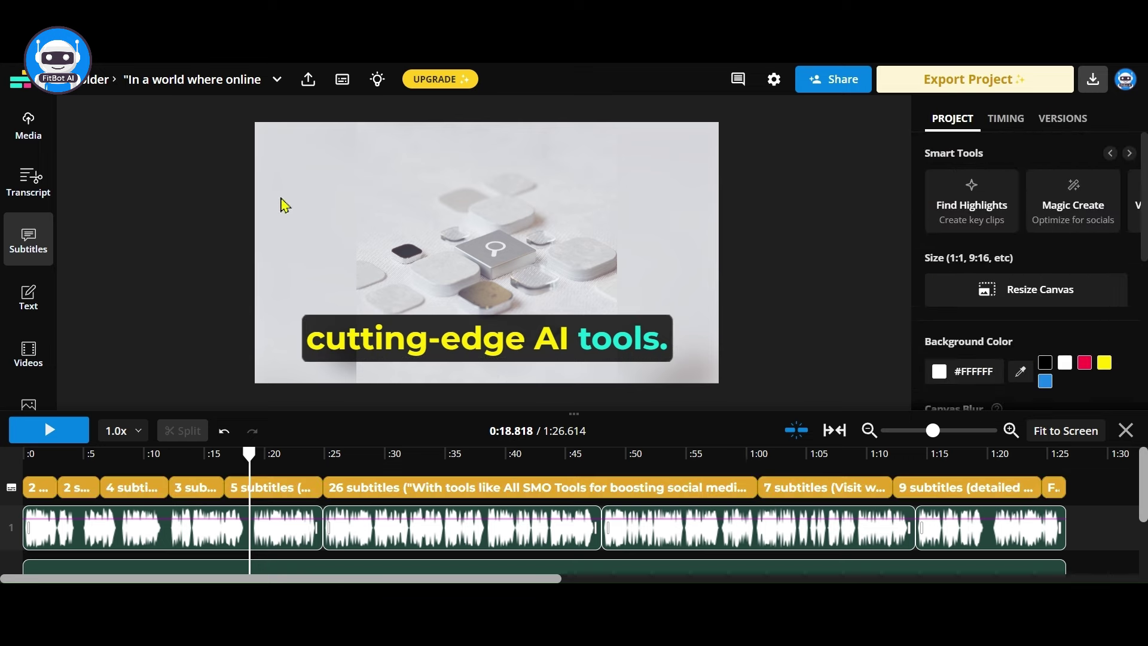
pyautogui.scroll(-2, 367, 515)
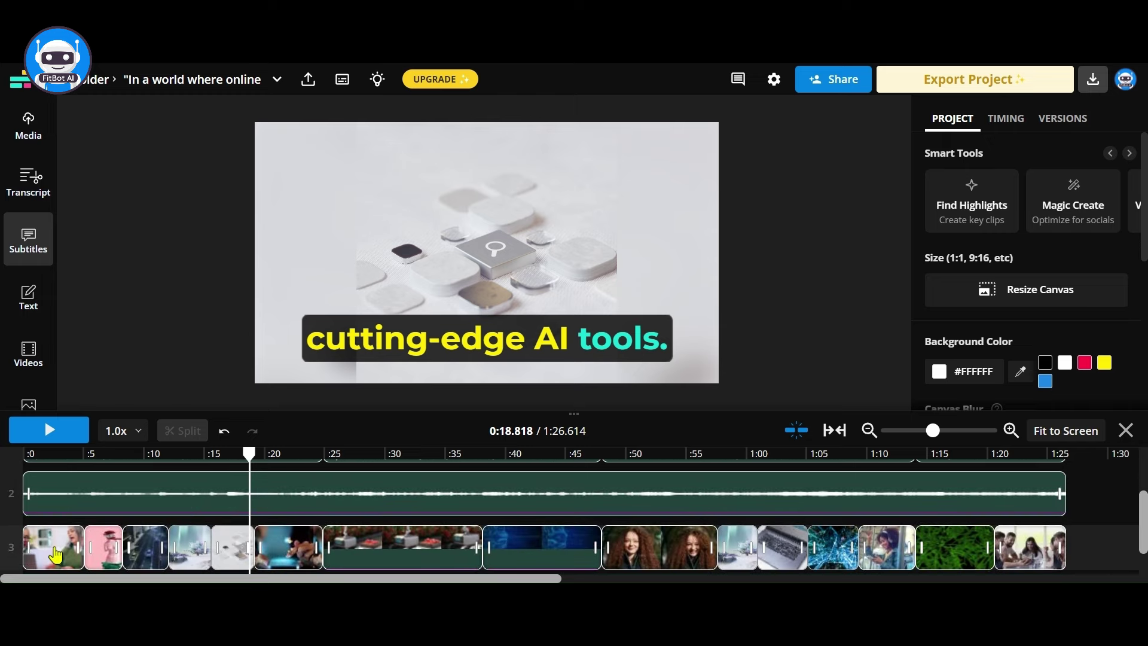
# Replace the first clip with a paper-family image and shrink the subtitle to size 30
pyautogui.rightClick(54, 551)
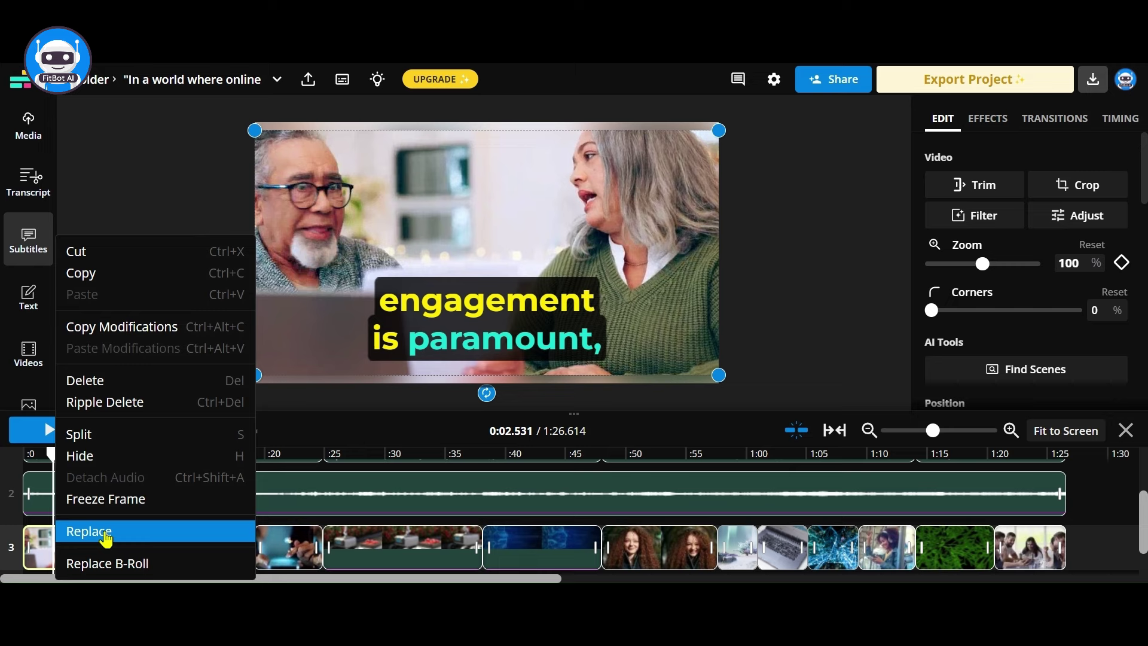
pyautogui.click(106, 537)
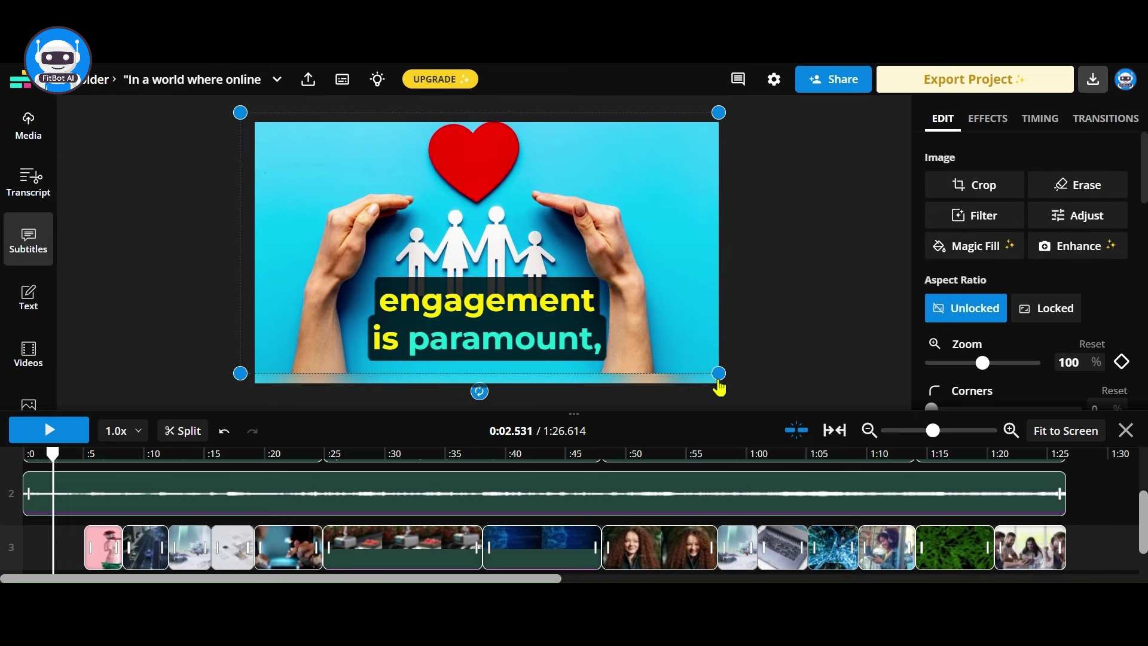
pyautogui.moveTo(718, 369); pyautogui.dragTo(731, 390)
pyautogui.click(513, 329)
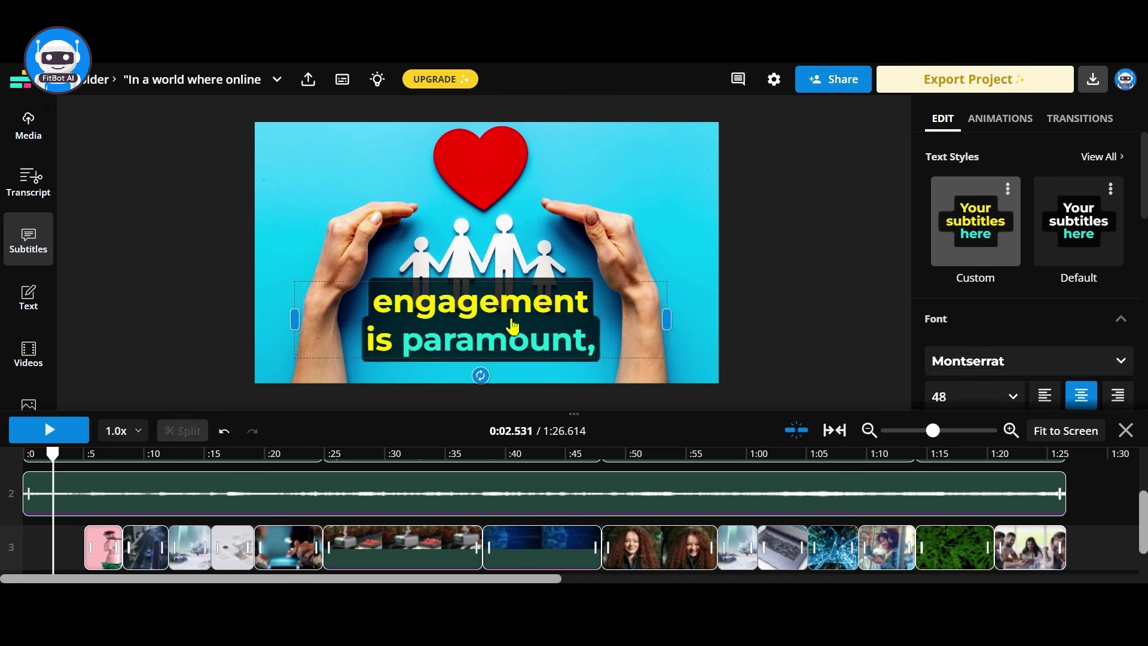
pyautogui.scroll(-1, 1032, 408)
pyautogui.click(1017, 310)
pyautogui.scroll(-2, 996, 367)
pyautogui.scroll(-2, 996, 369)
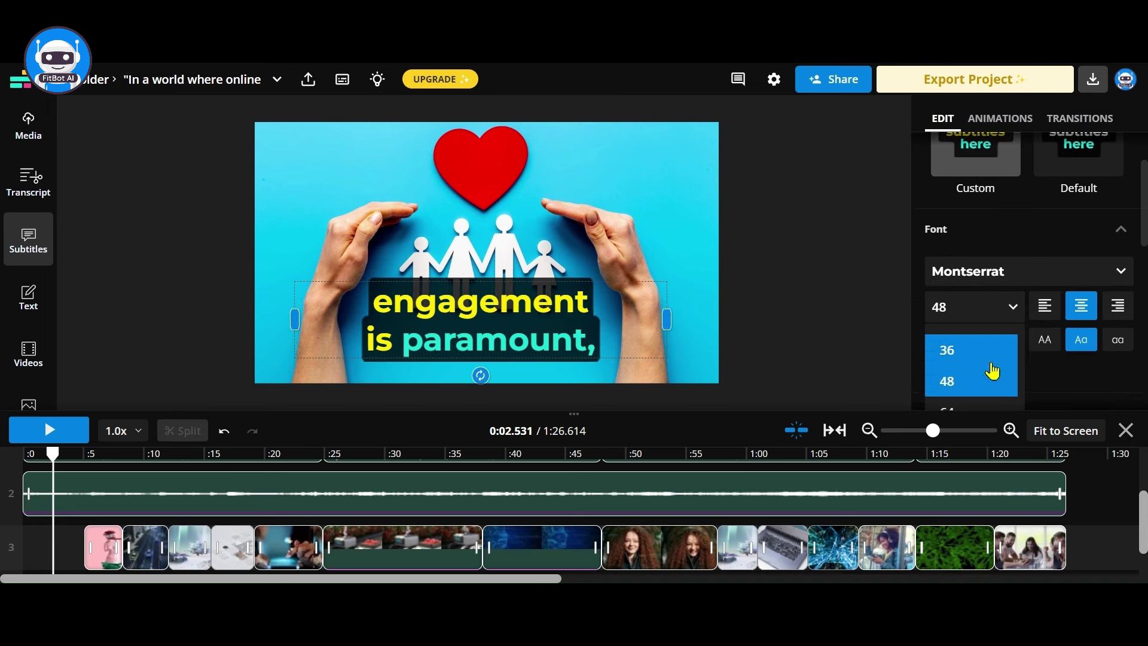
pyautogui.scroll(1, 992, 369)
pyautogui.scroll(-2, 987, 359)
pyautogui.scroll(2, 977, 346)
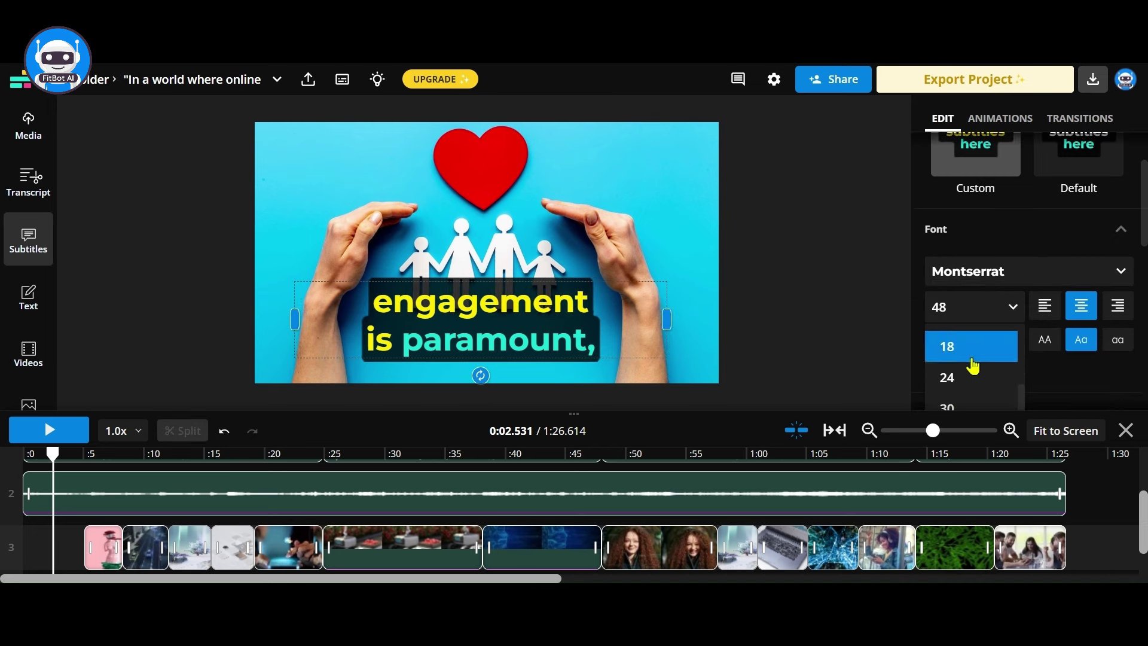
pyautogui.click(951, 409)
# Search Pexels images for 'ai' and add Tara Winstead's blue AI network image to the project
pyautogui.click(801, 262)
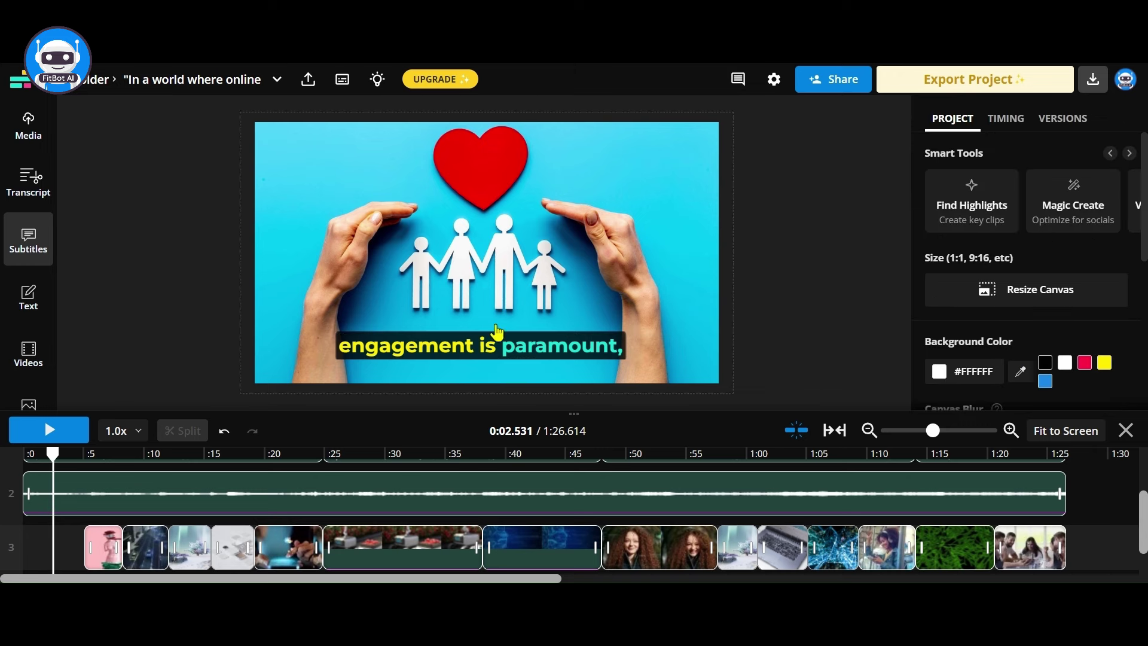
pyautogui.scroll(-2, 85, 329)
pyautogui.scroll(-1, 63, 358)
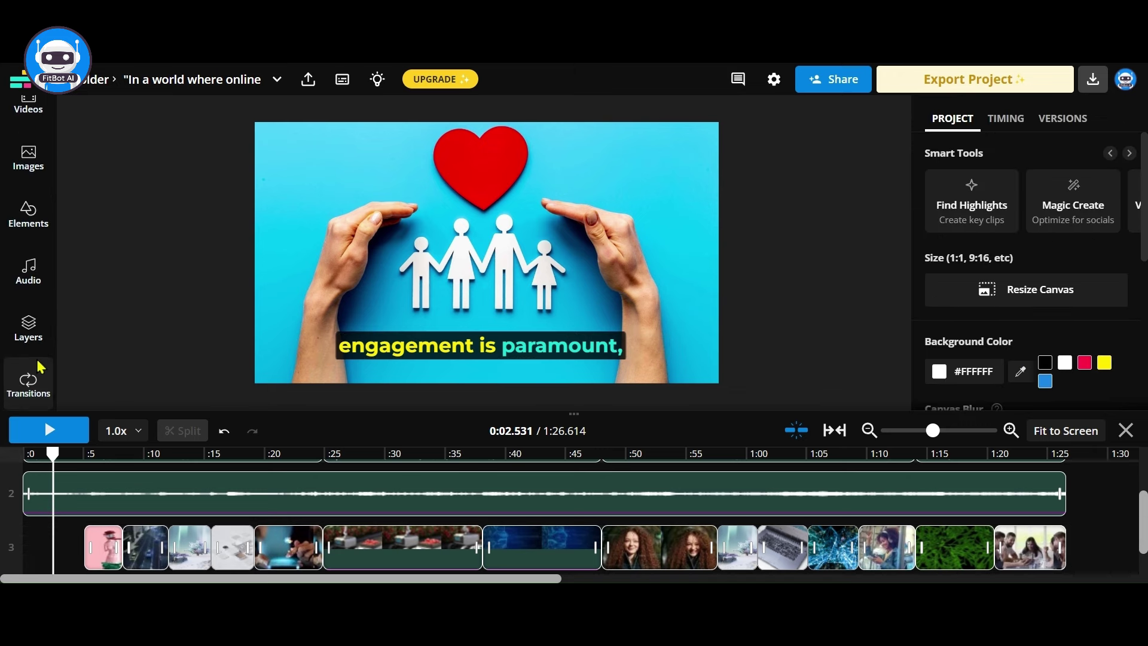
pyautogui.scroll(-1, 46, 259)
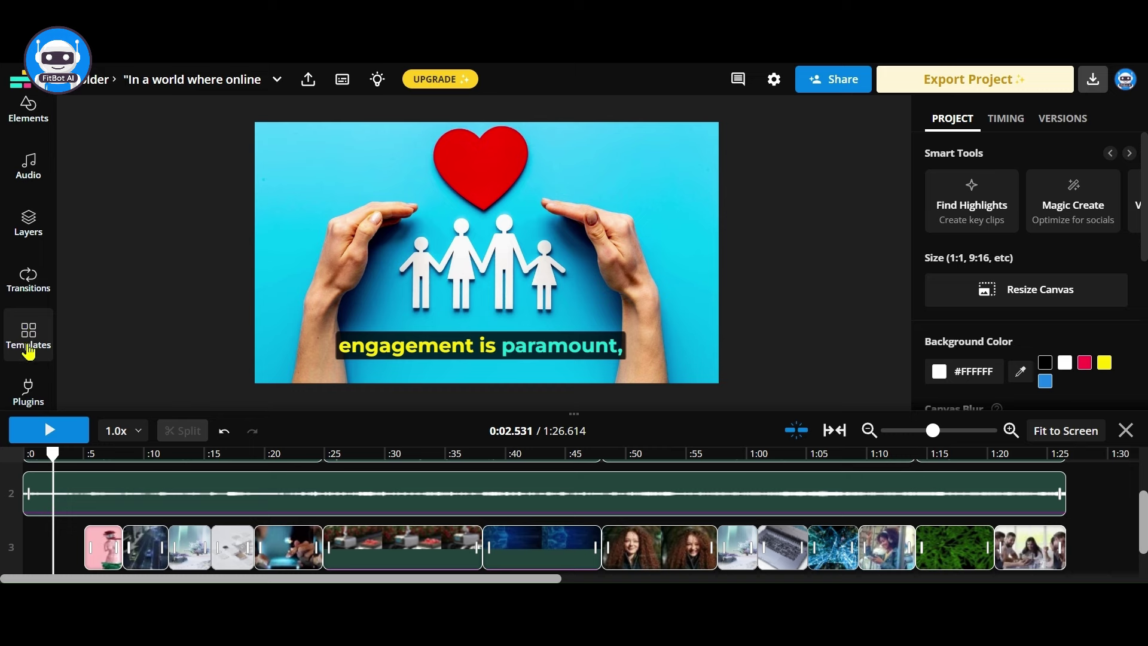
pyautogui.scroll(-1, 27, 354)
pyautogui.click(29, 305)
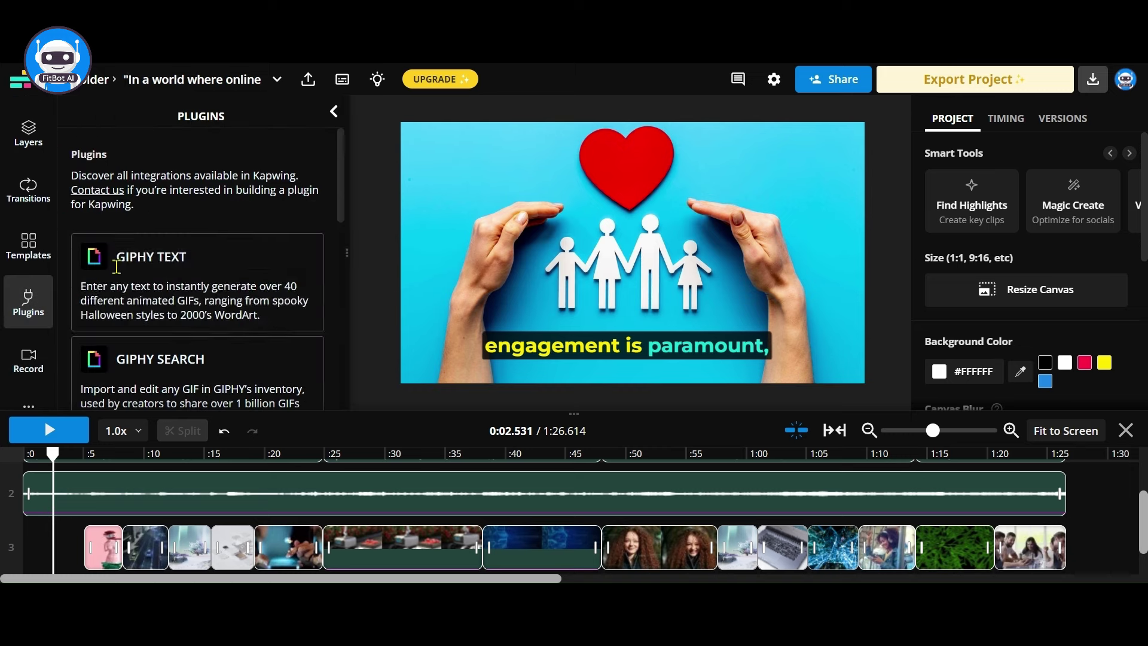
pyautogui.scroll(-1, 180, 332)
pyautogui.scroll(-1, 179, 329)
pyautogui.scroll(-2, 184, 307)
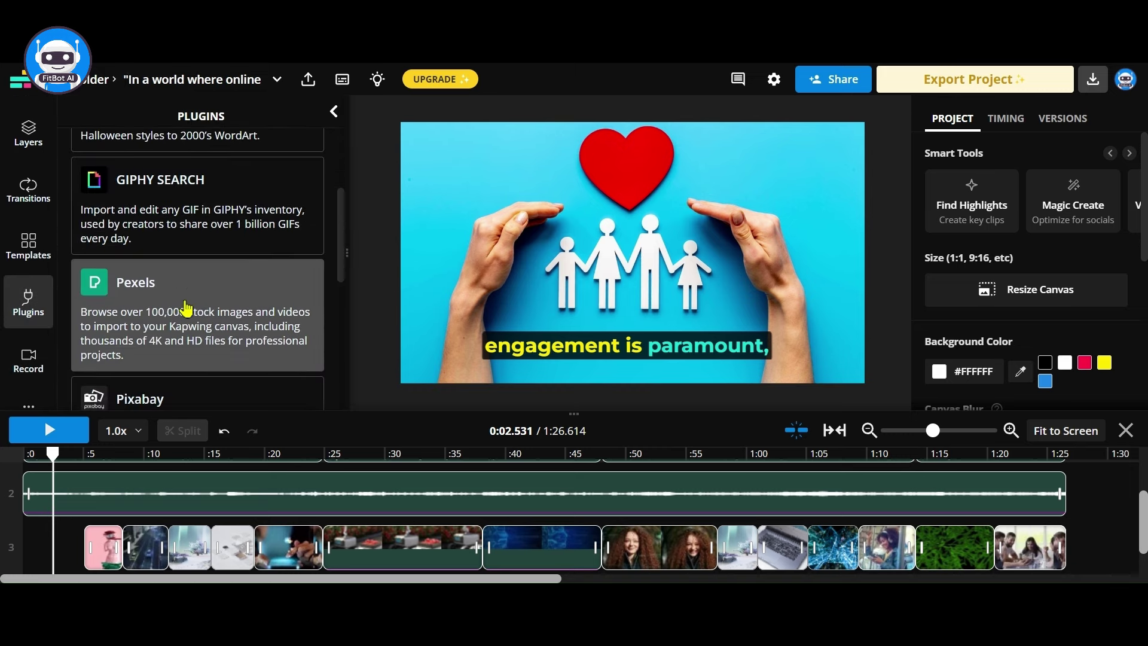
pyautogui.click(140, 286)
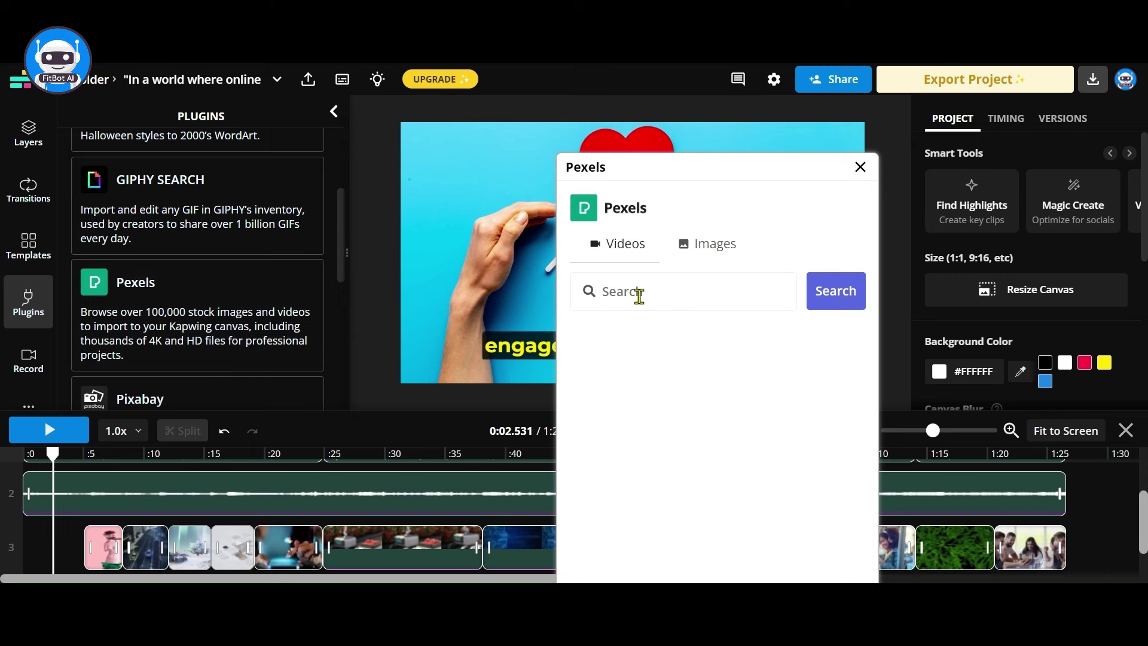
pyautogui.click(638, 292)
pyautogui.write('ai')
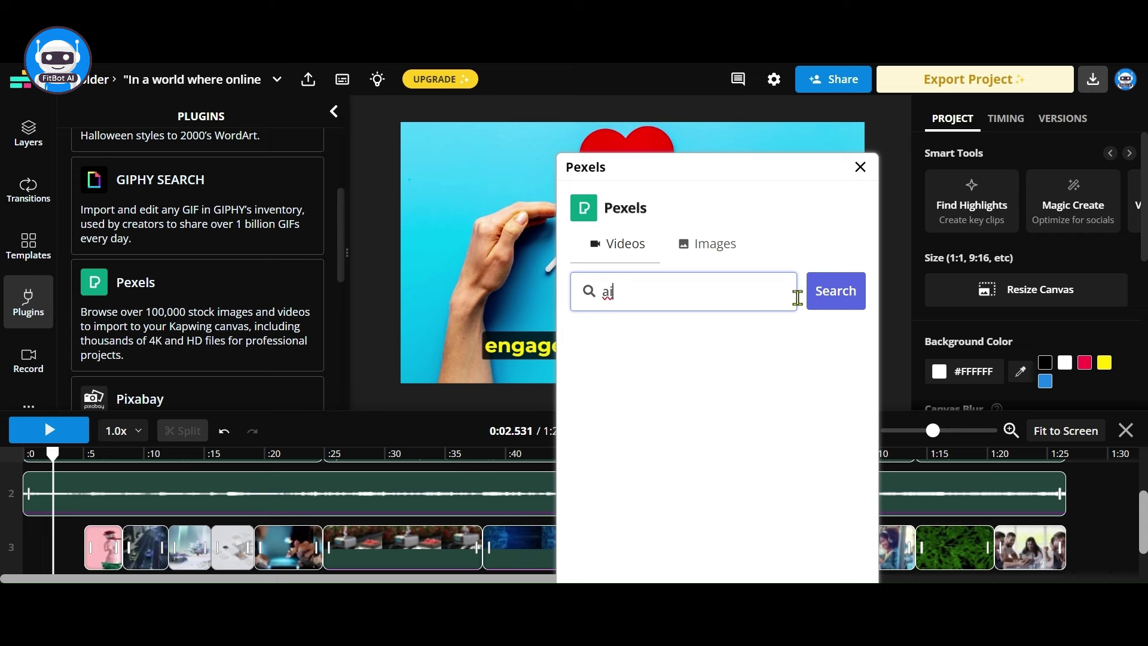
pyautogui.click(835, 291)
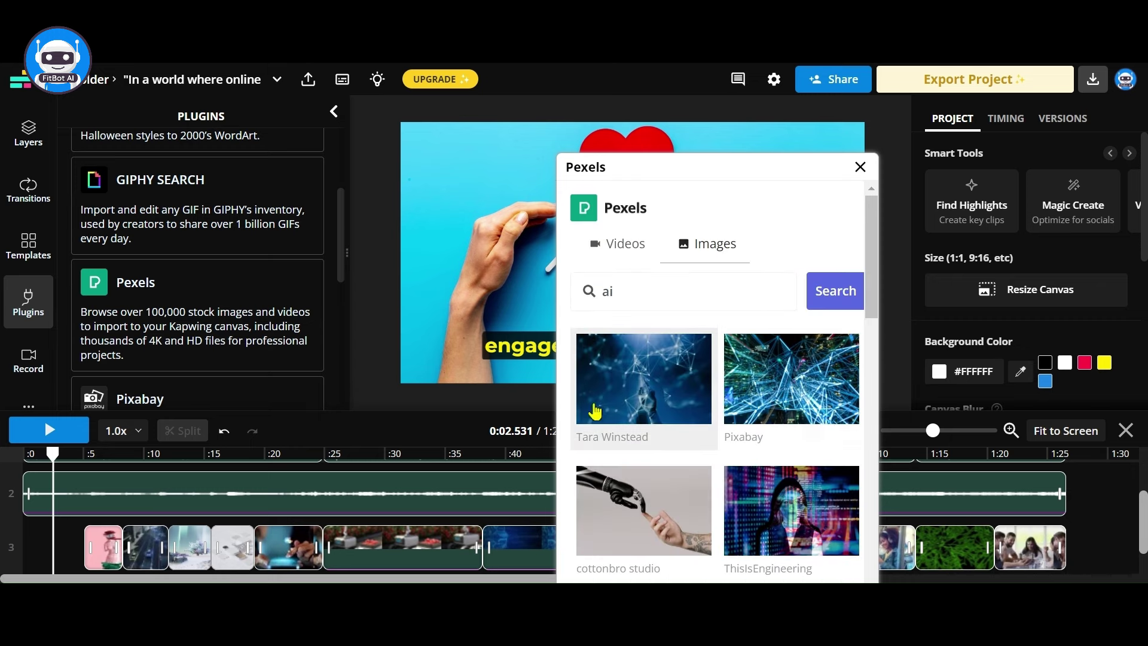
pyautogui.click(643, 372)
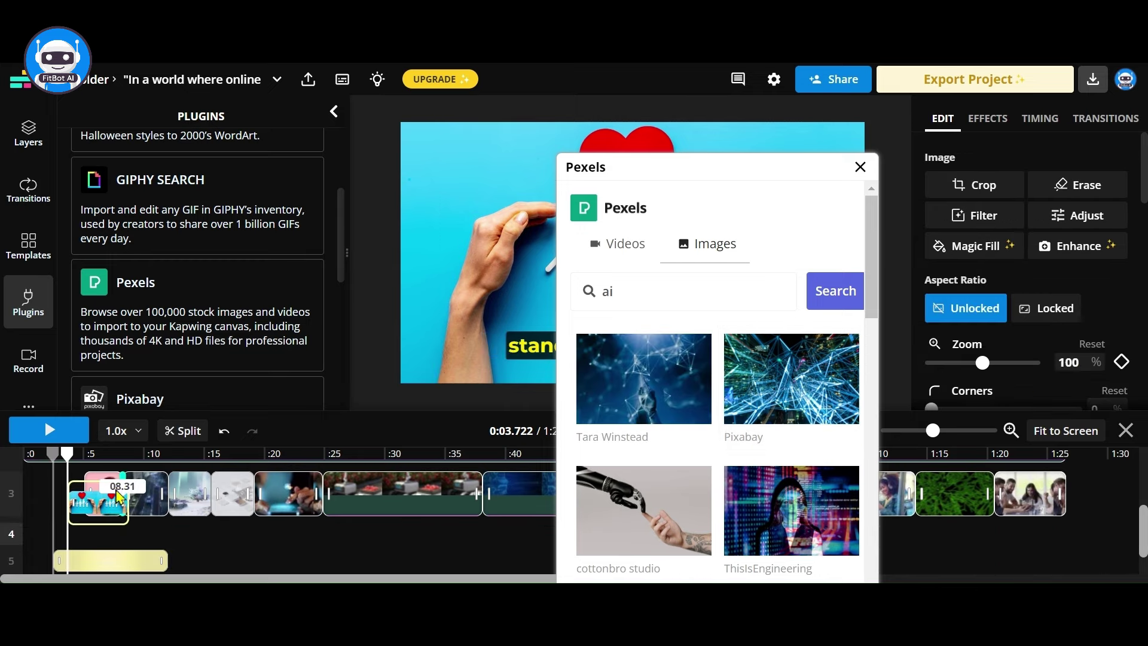
# Move the heart clip into the main track and replace the pink opening clip with the AI image
pyautogui.moveTo(54, 534); pyautogui.dragTo(153, 494)
pyautogui.rightClick(103, 494)
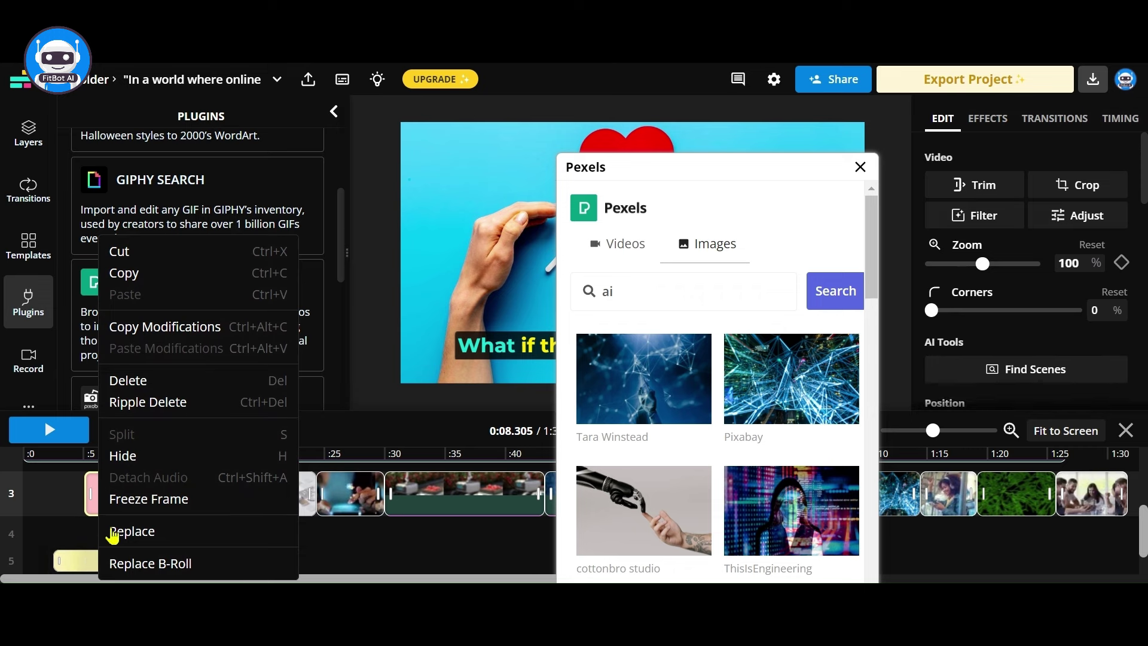
pyautogui.click(110, 530)
pyautogui.click(324, 174)
pyautogui.scroll(-1, 450, 417)
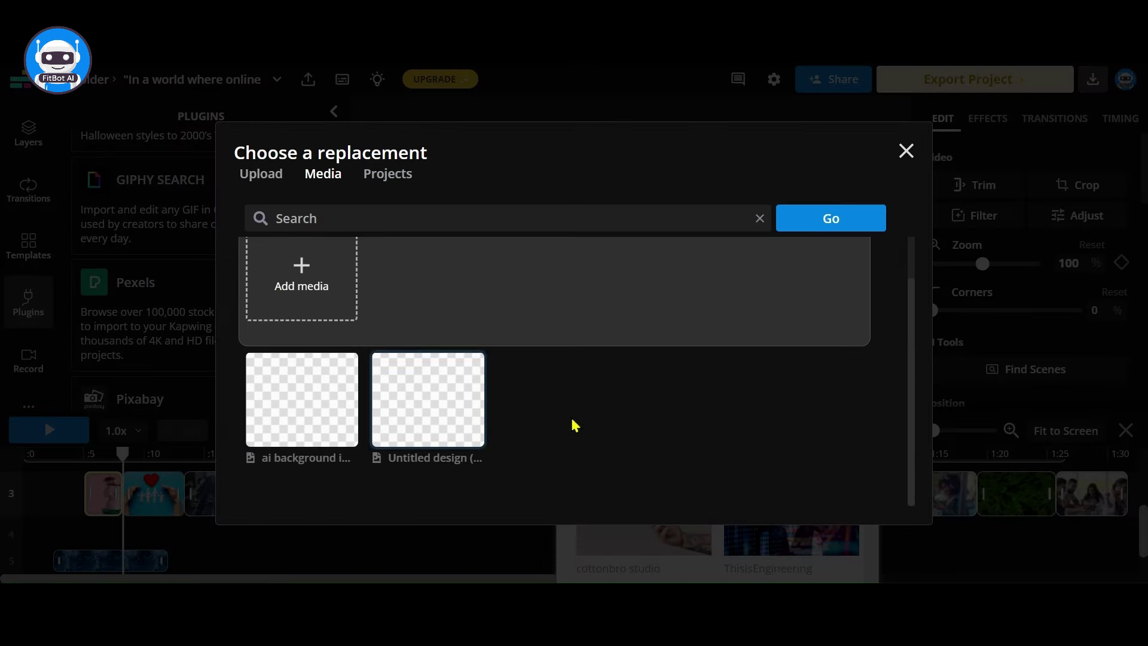
pyautogui.scroll(1, 615, 466)
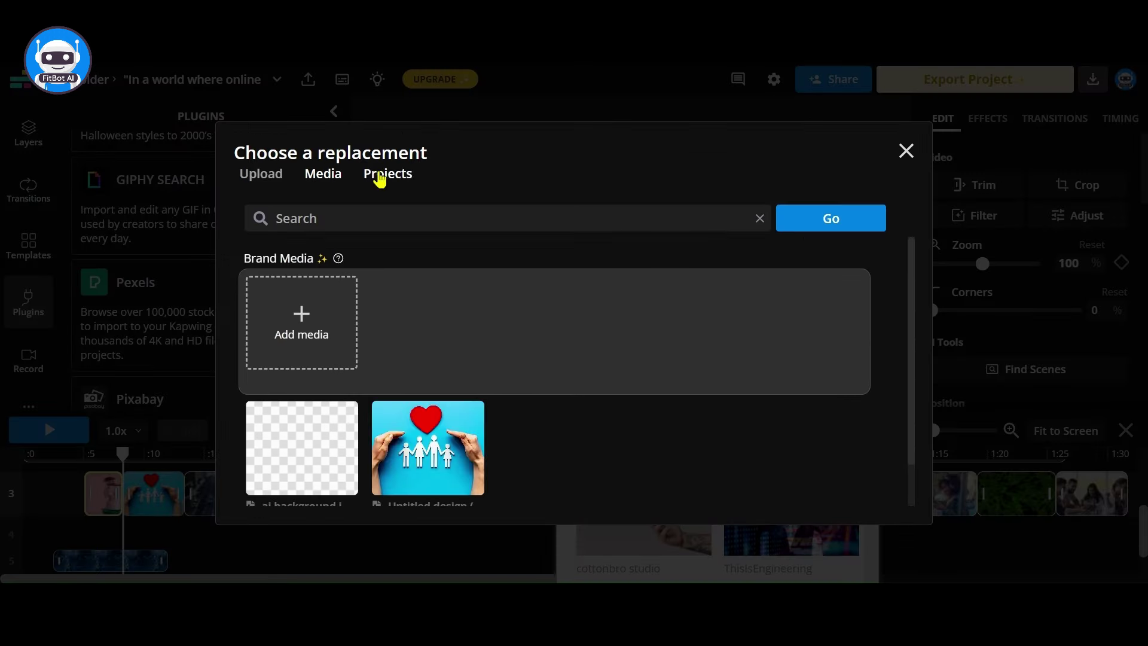
pyautogui.click(302, 448)
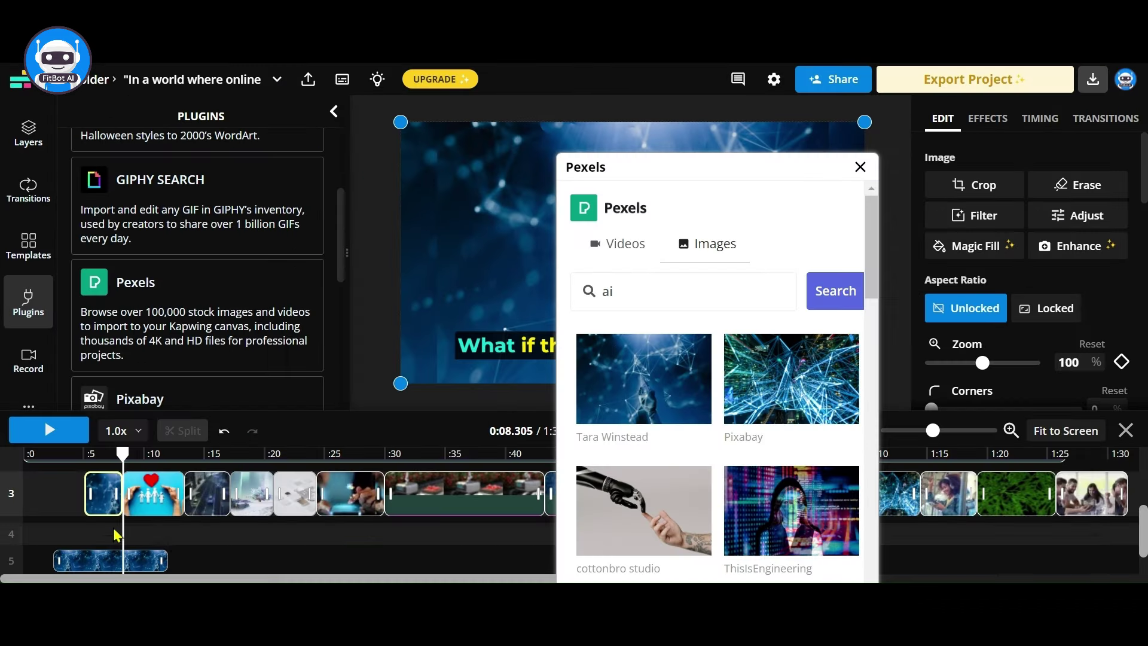
# Close the Pexels browser and delete the extra clip on track 5
pyautogui.click(861, 166)
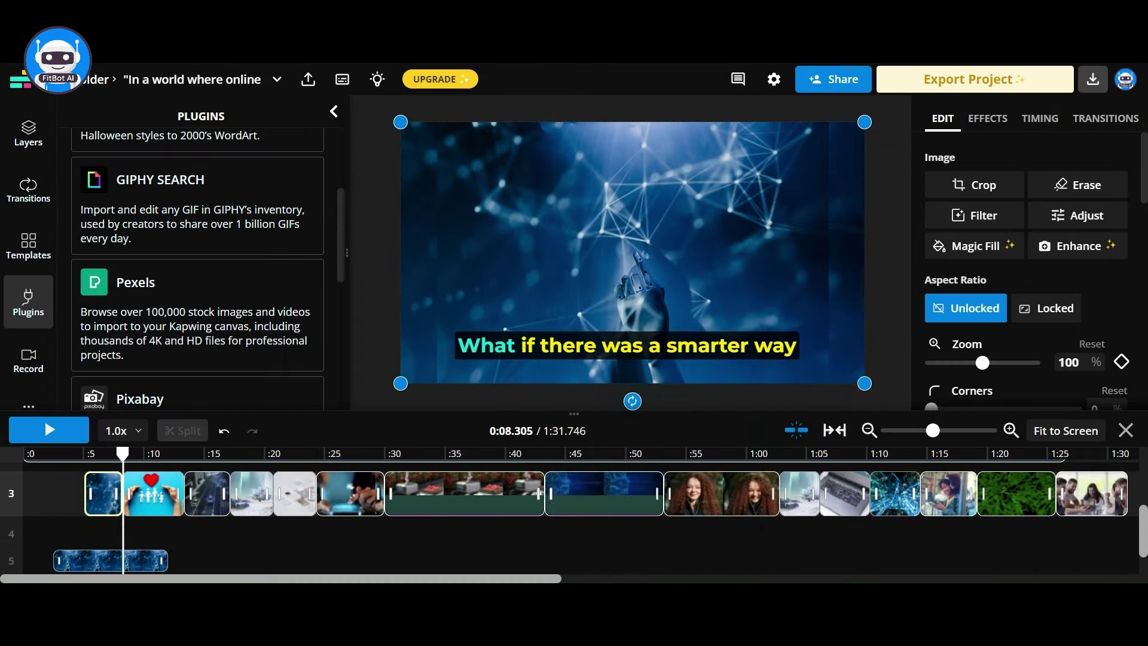
pyautogui.click(137, 560)
pyautogui.rightClick(140, 561)
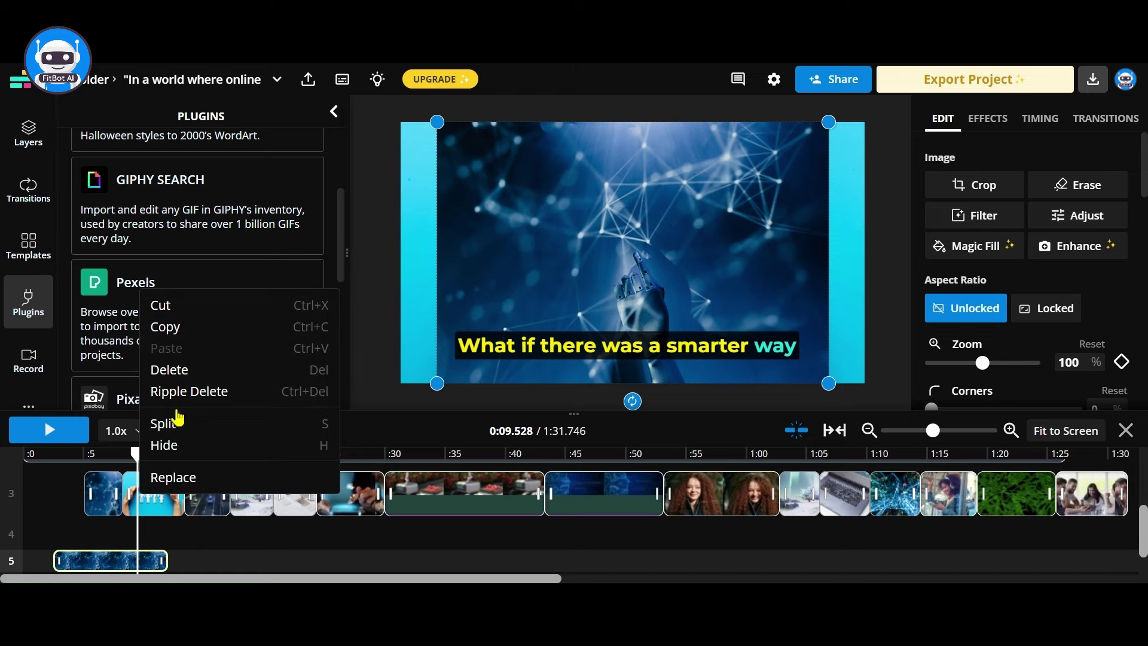
pyautogui.click(179, 369)
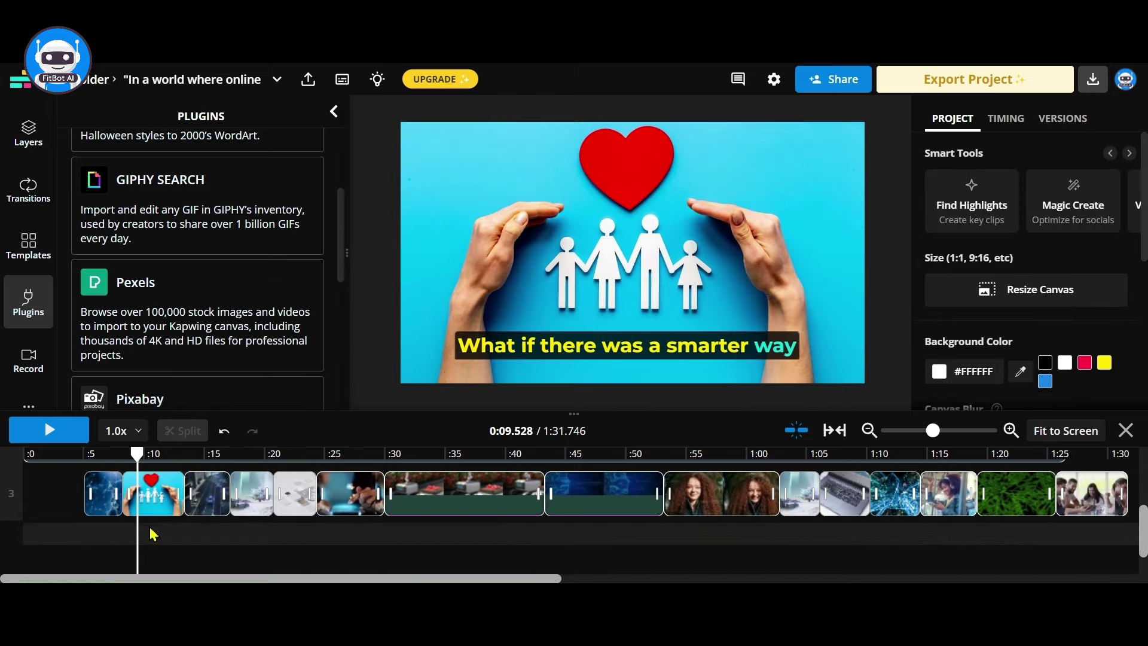
pyautogui.scroll(2, 150, 534)
# Add FitBot AI.png across the full video length as a small badge in the top-left corner
pyautogui.click(86, 547)
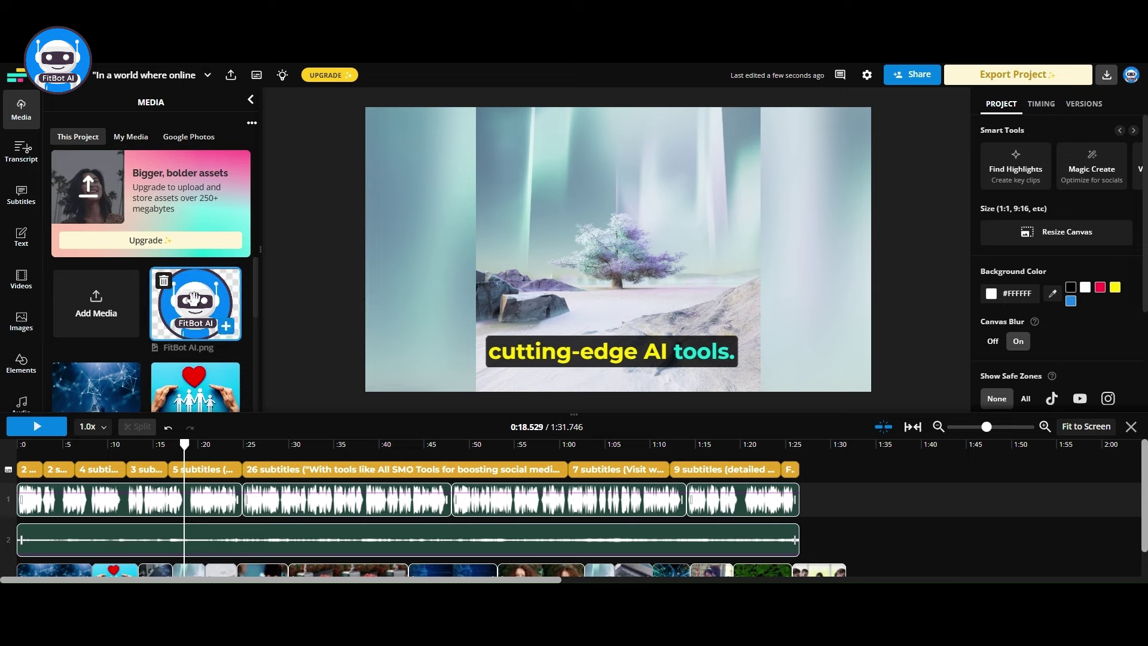
pyautogui.moveTo(195, 303)
pyautogui.mouseDown()
pyautogui.moveTo(40, 549)
pyautogui.moveTo(36, 539)
pyautogui.mouseUp()
pyautogui.moveTo(144, 531); pyautogui.dragTo(845, 539)
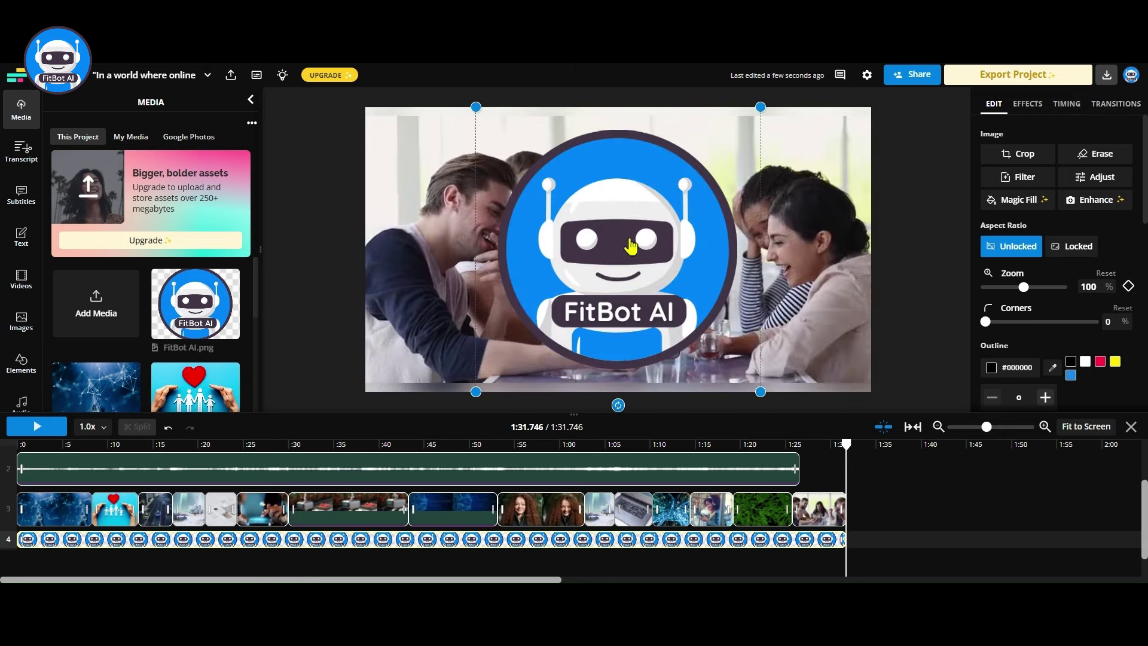
pyautogui.moveTo(761, 390); pyautogui.dragTo(542, 164)
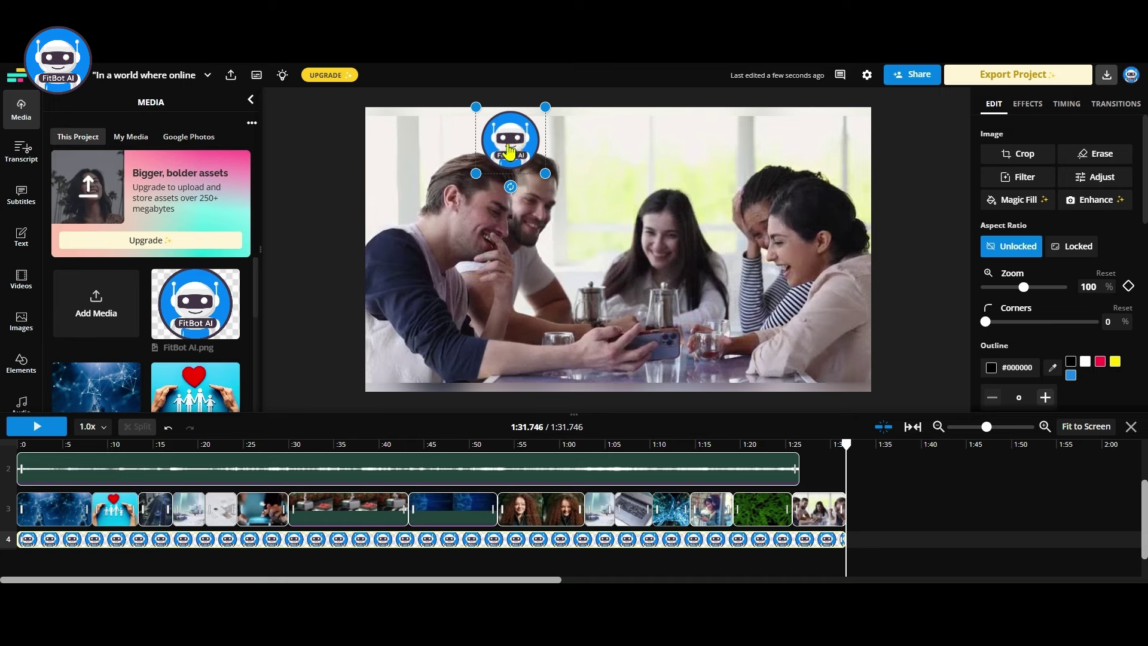
pyautogui.moveTo(509, 146); pyautogui.dragTo(408, 156)
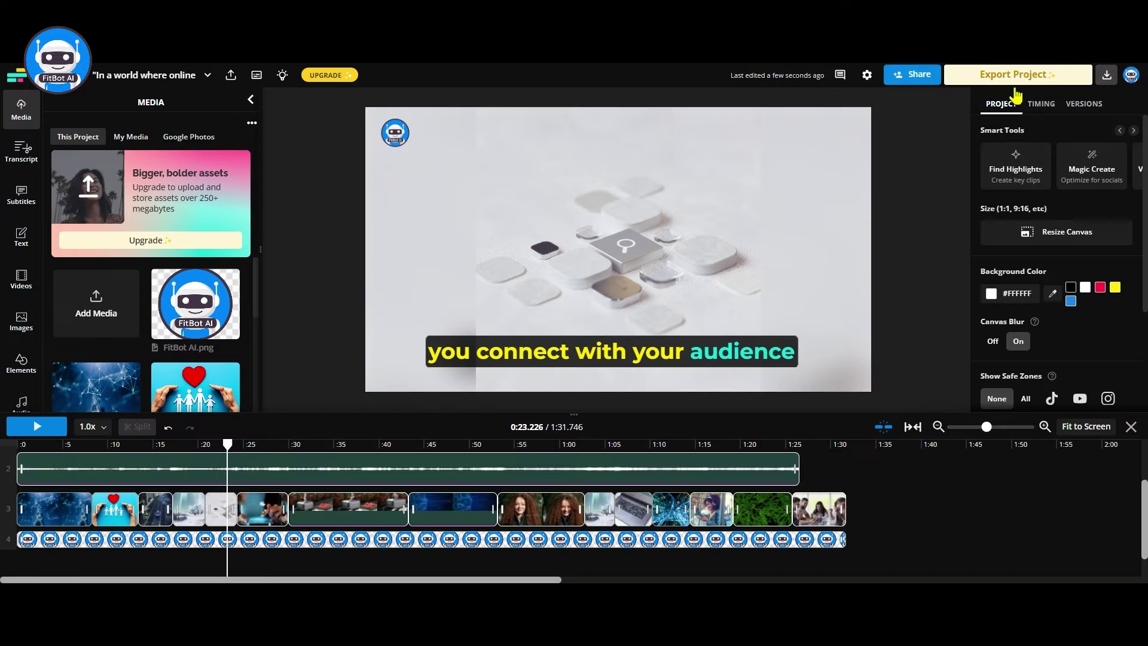
# Choose Export Project, which brings up the Upgrade My Workspace pricing plans
pyautogui.click(1027, 82)
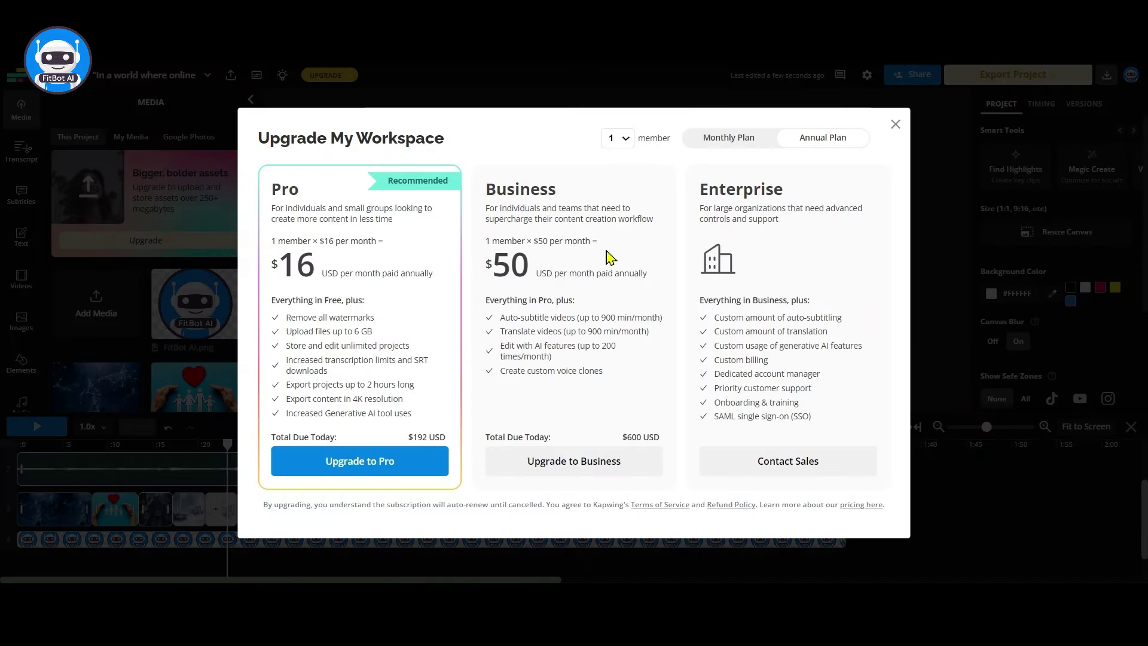